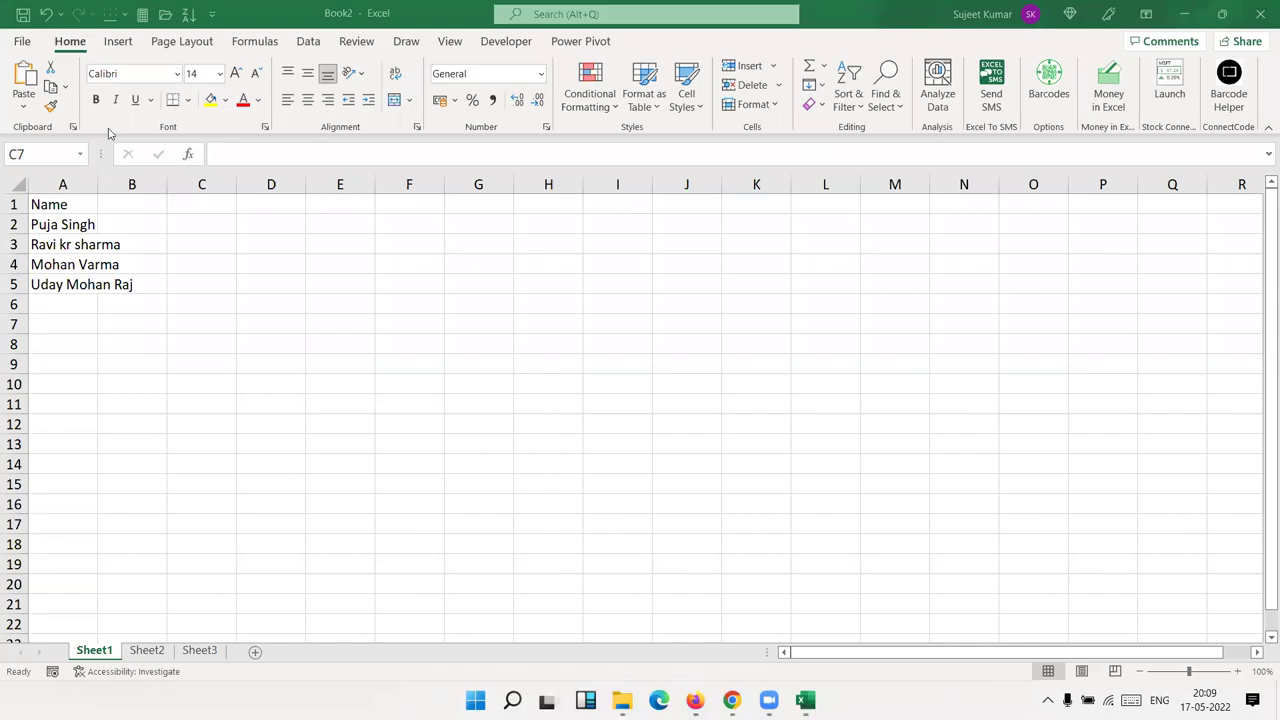
pyautogui.doubleClick(100, 188)
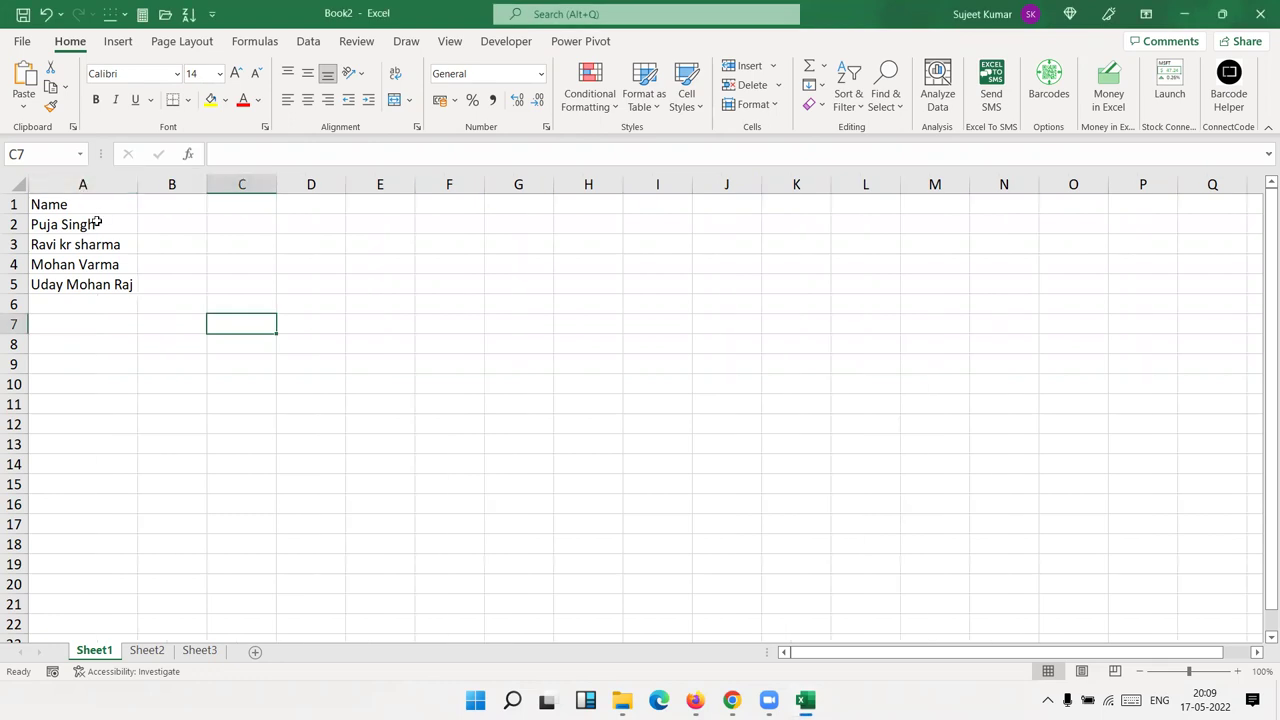
pyautogui.click(120, 302)
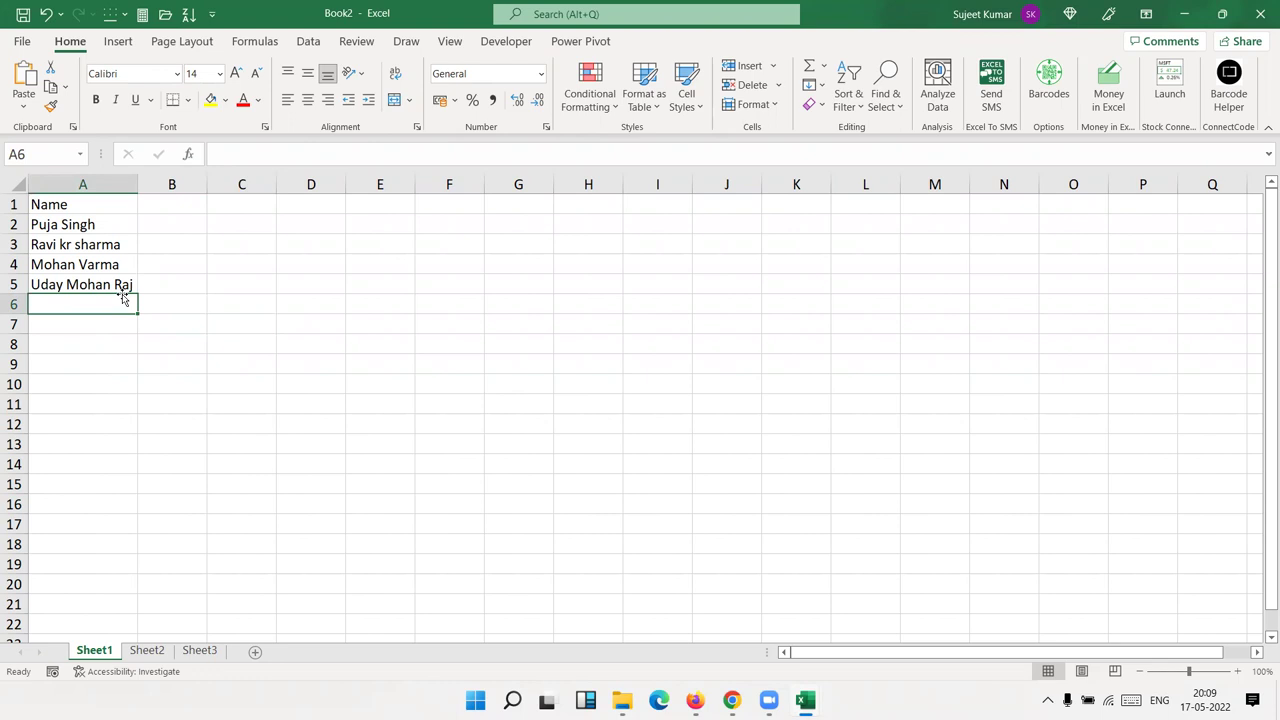
pyautogui.write('Vimal ')
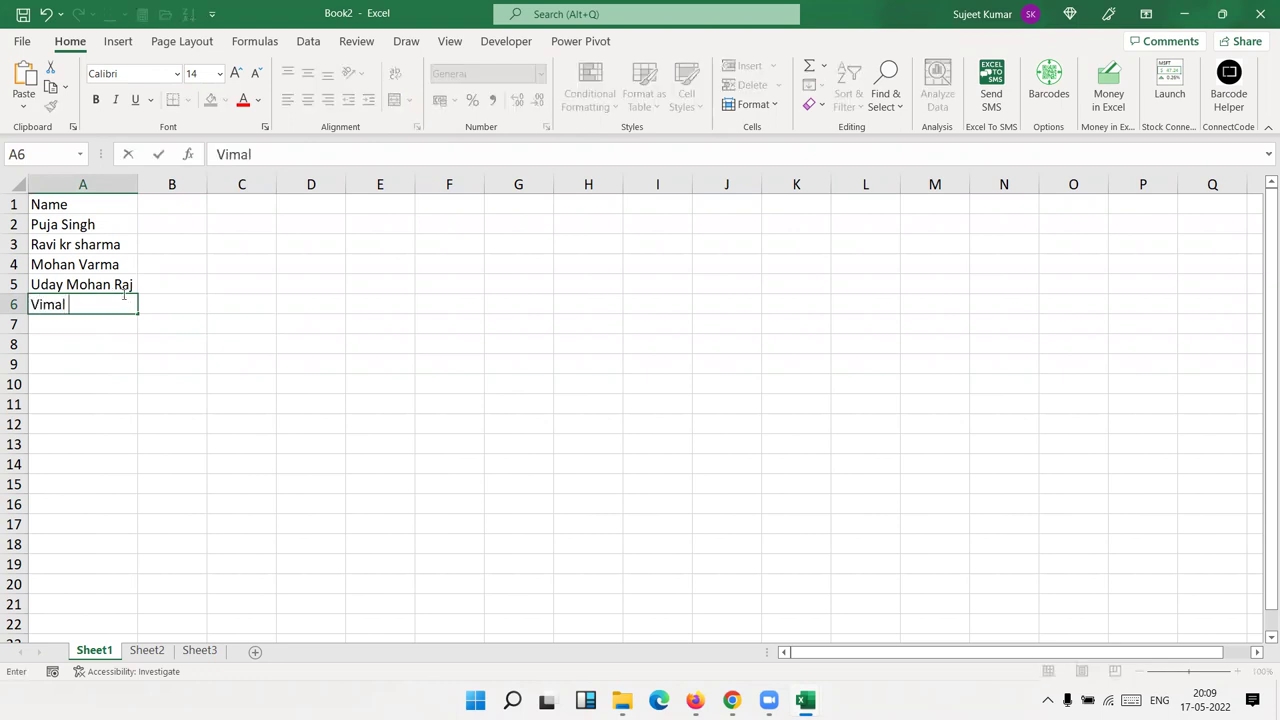
pyautogui.write('Kumar')
pyautogui.press('Return')
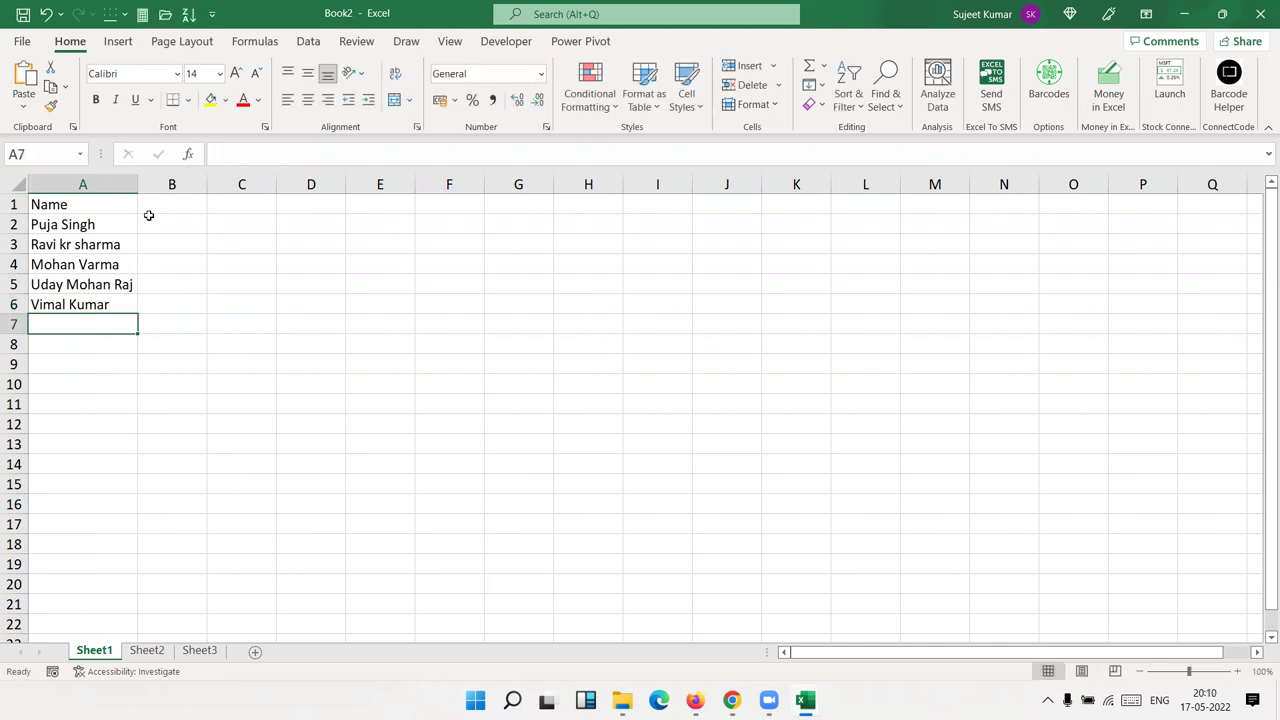
pyautogui.click(150, 221)
# Step: Enter the heading F Name in B1 and L Name in C1
pyautogui.click(163, 204)
pyautogui.write('F ')
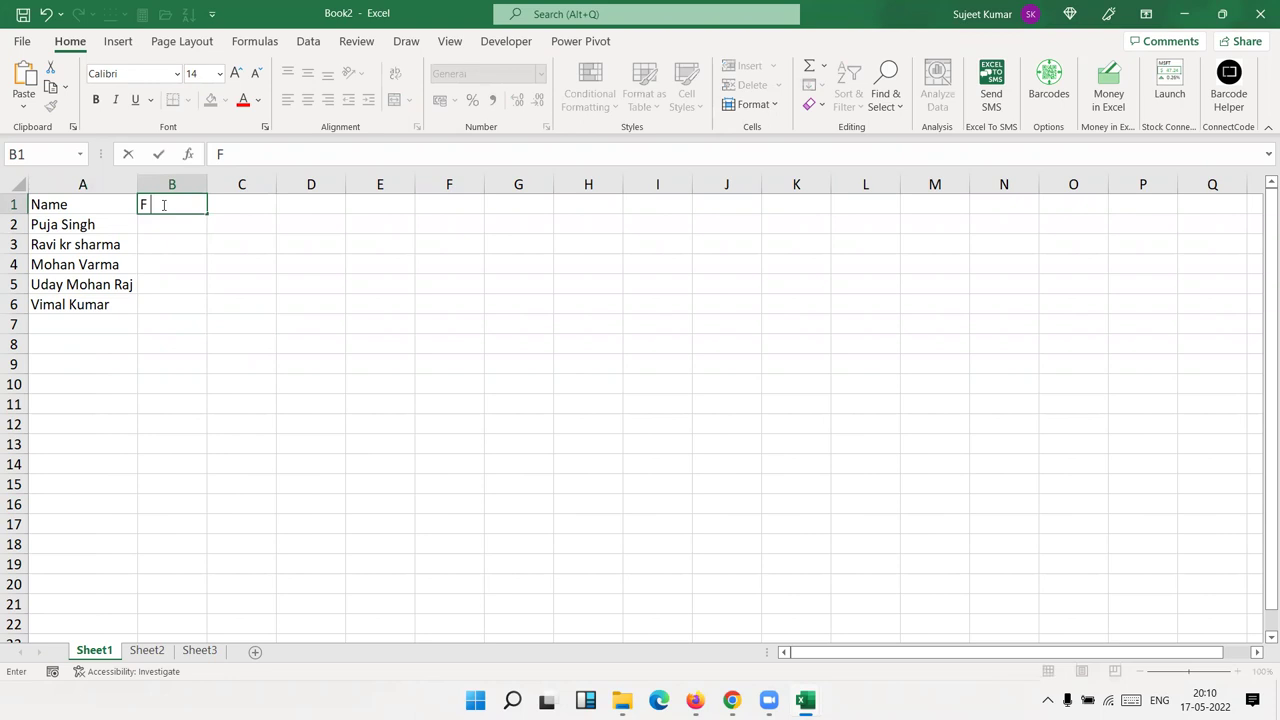
pyautogui.write('Name')
pyautogui.press('Tab')
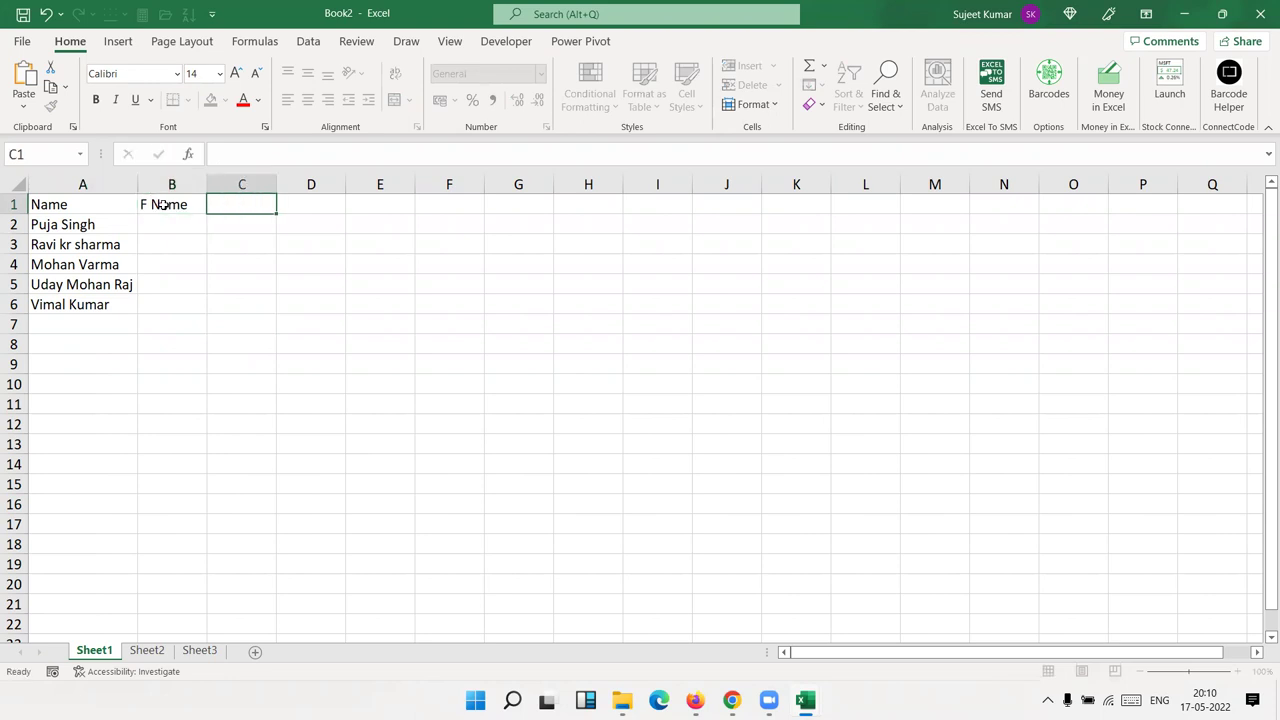
pyautogui.write('L Nam')
pyautogui.write('e')
pyautogui.press('Return')
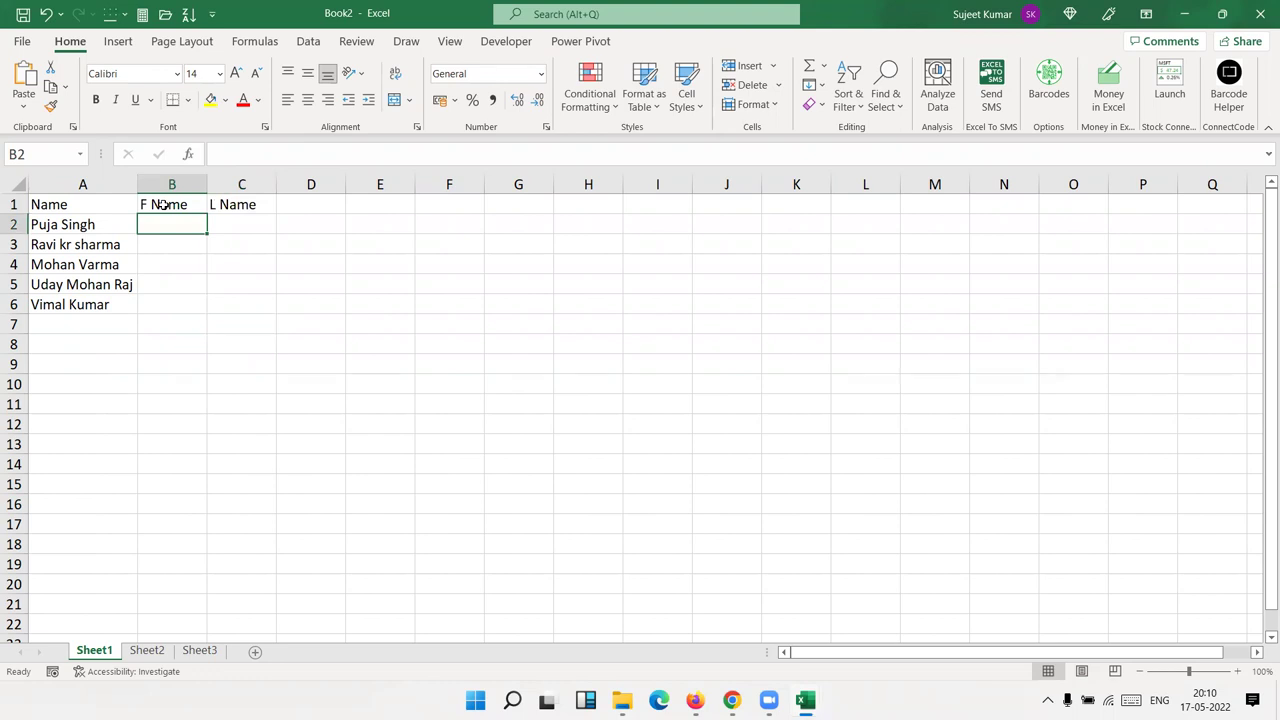
# Step: Select the name list A1:A6, then move to cell B2 beside the first name
pyautogui.press('Left')
pyautogui.press('Up')
pyautogui.hotkey('ctrl', 'shift', 'Down')
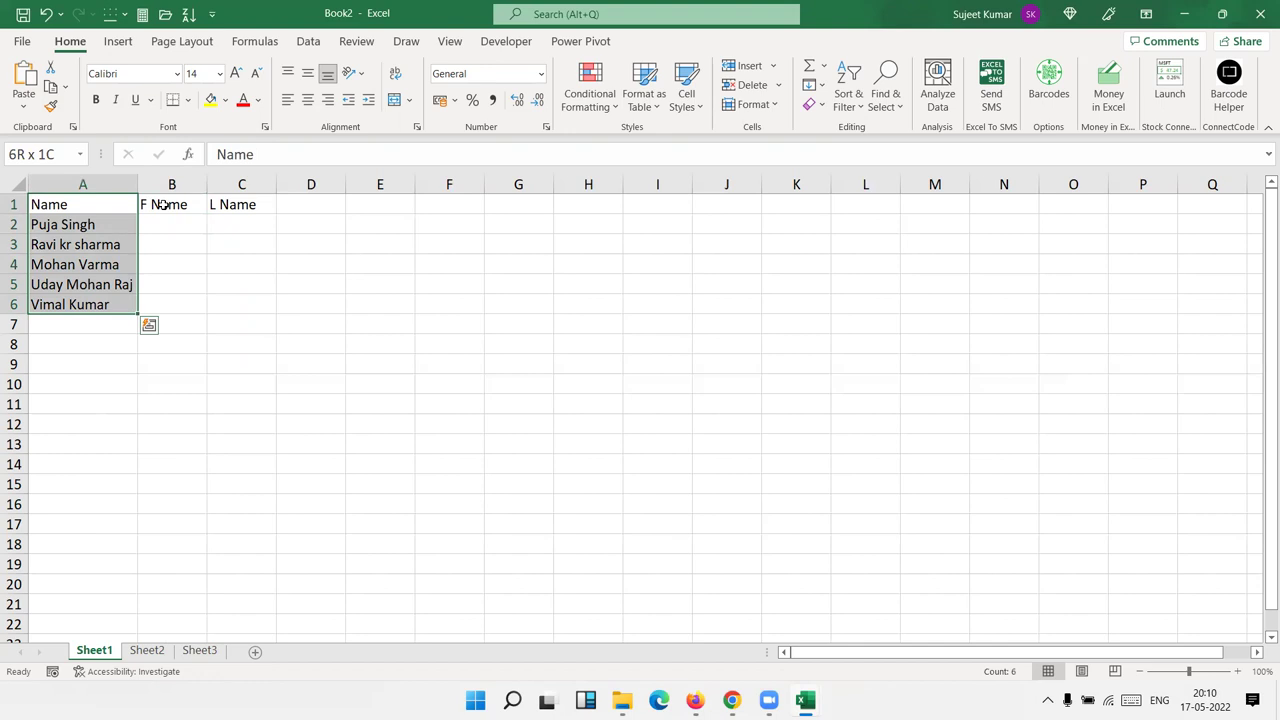
pyautogui.press('Down')
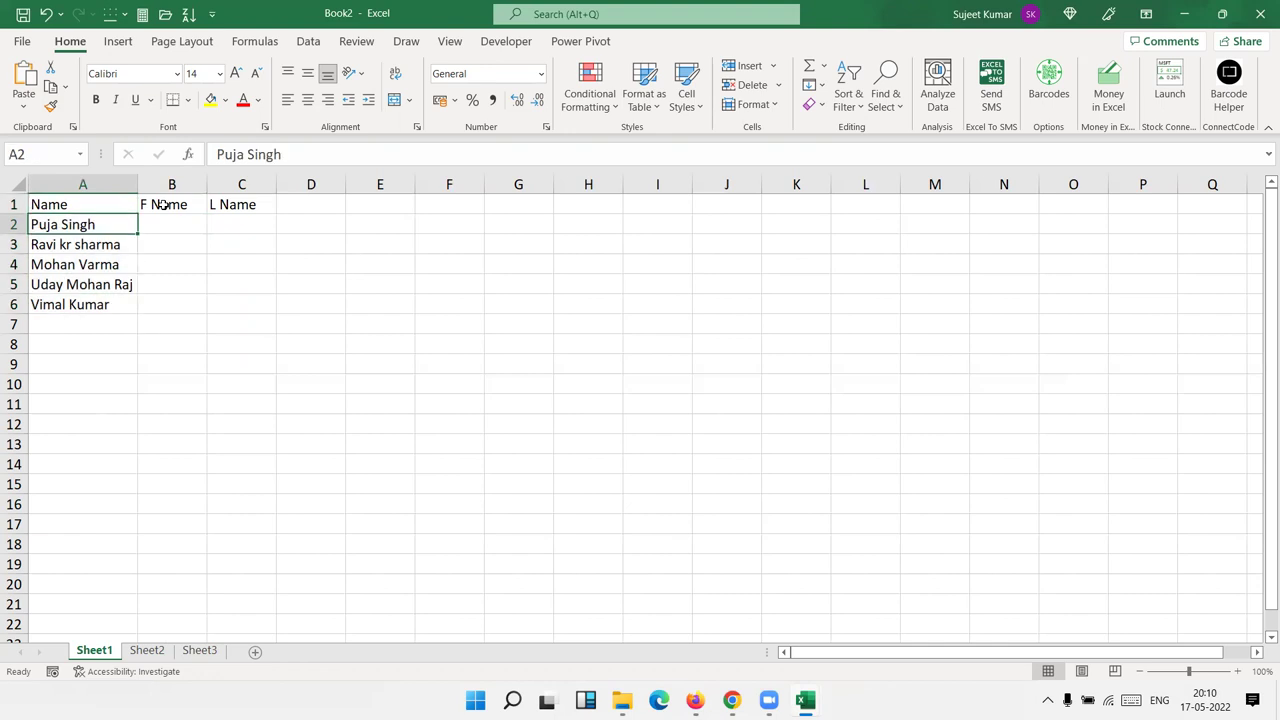
pyautogui.press('Right')
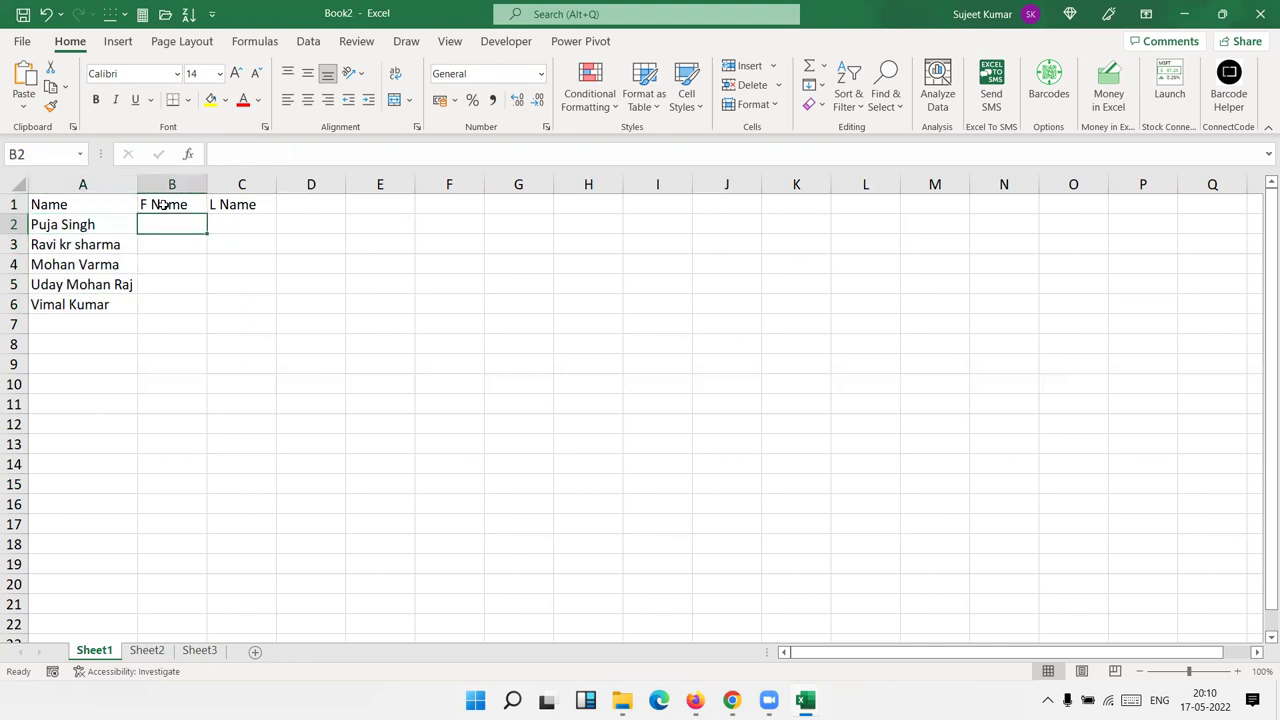
# Step: Enter Puja in B2 as the example and Flash Fill the first names into B3:B6
pyautogui.write('Puja')
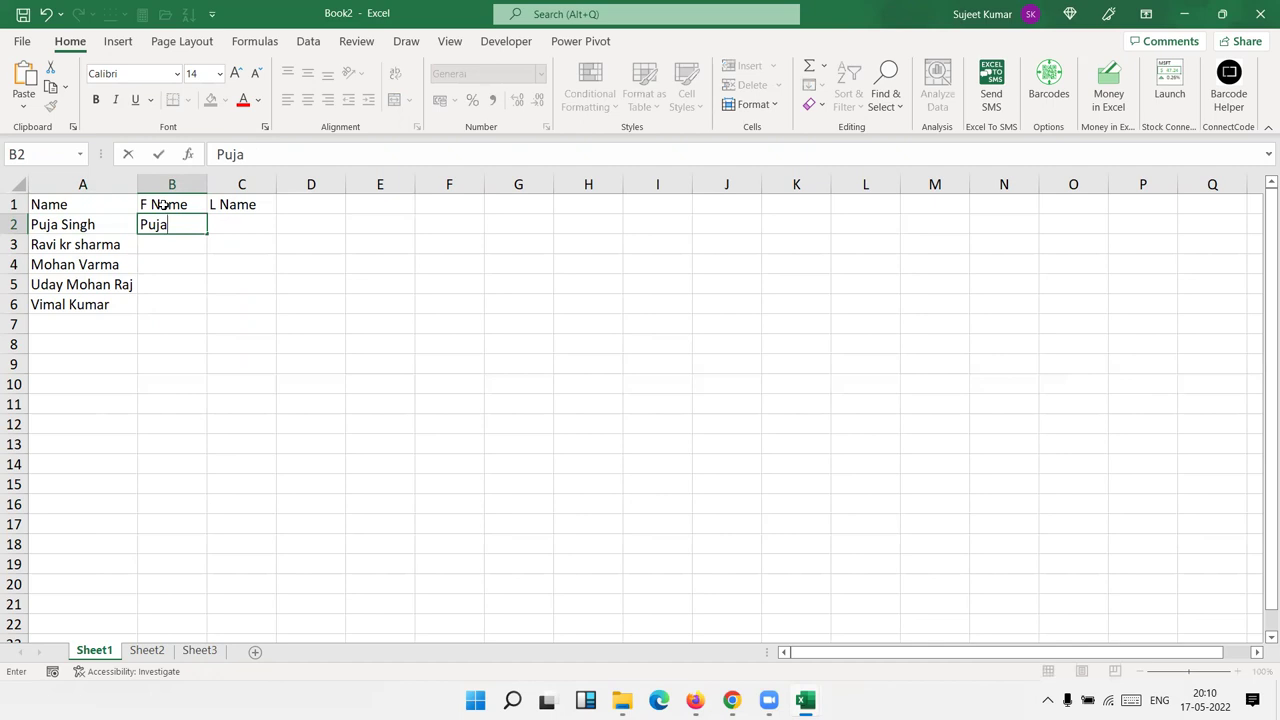
pyautogui.press('Return')
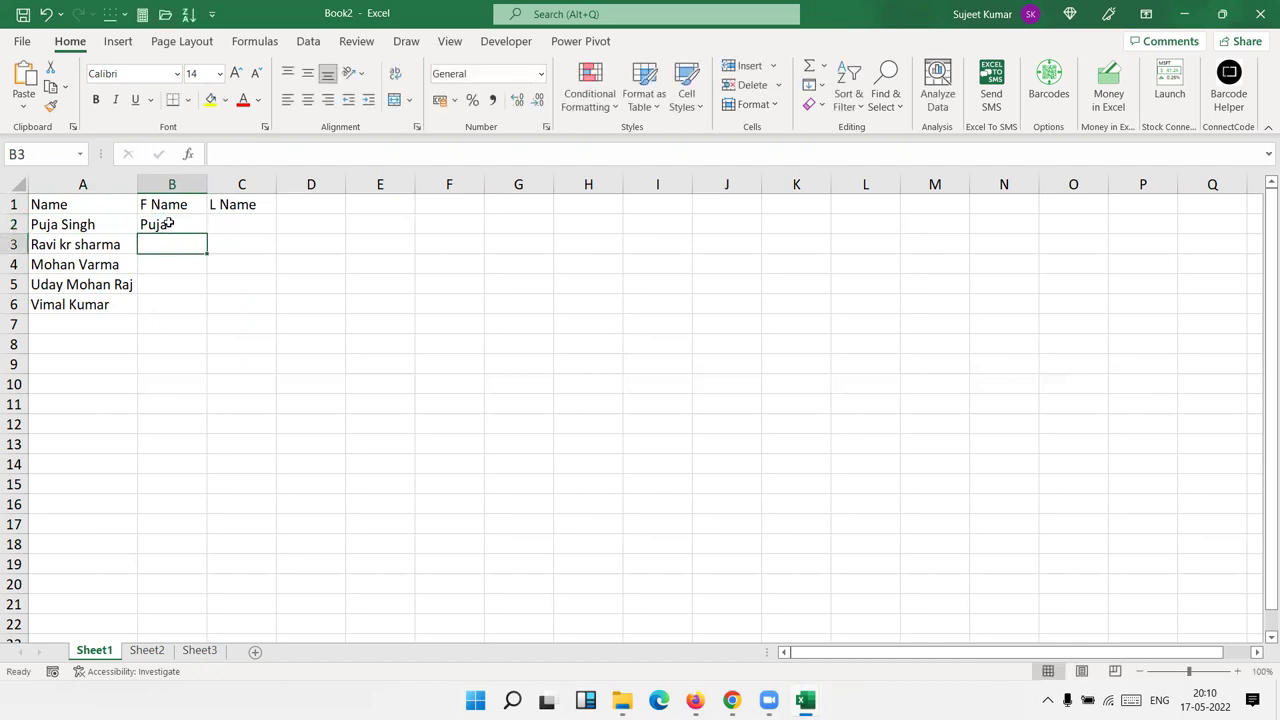
pyautogui.click(170, 223)
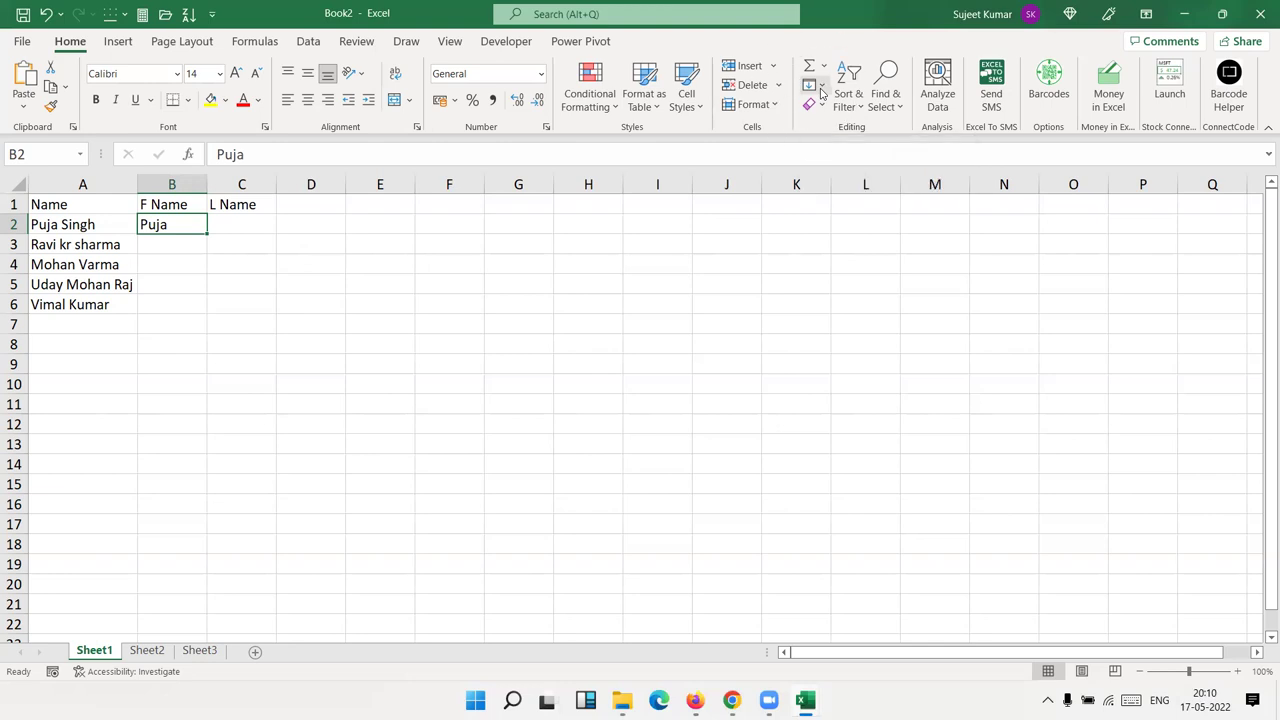
pyautogui.click(821, 89)
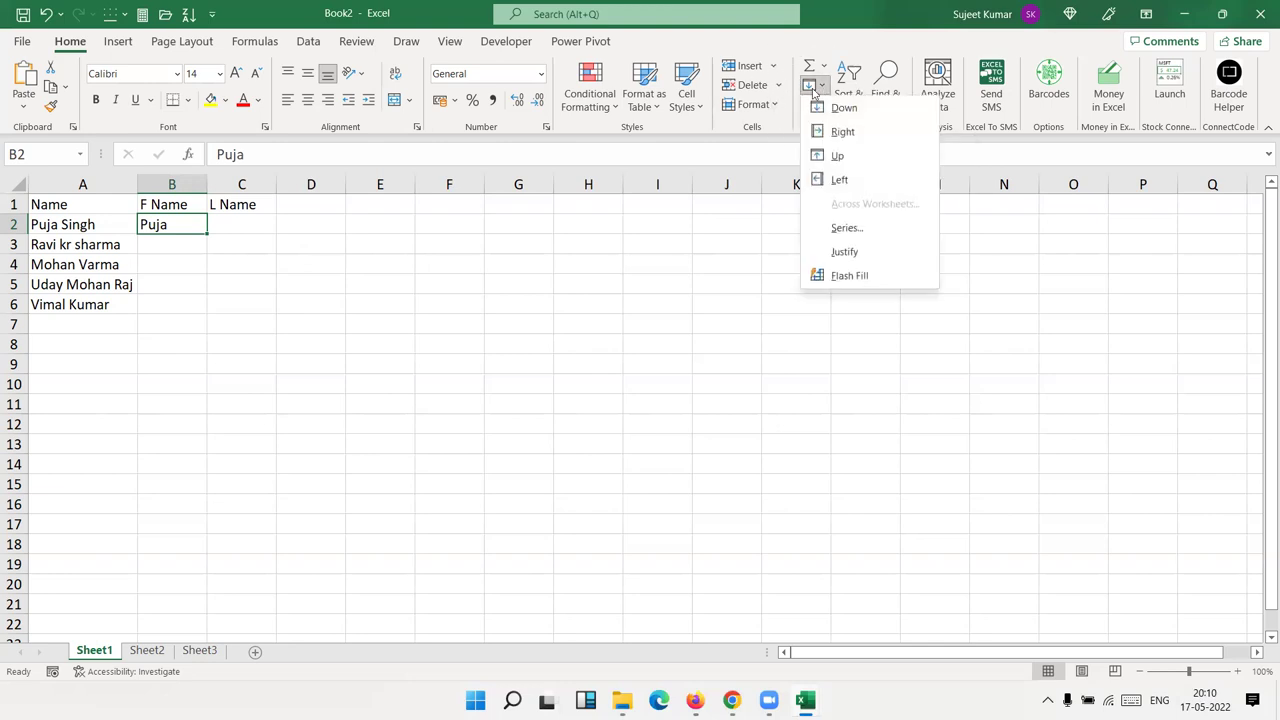
pyautogui.click(849, 276)
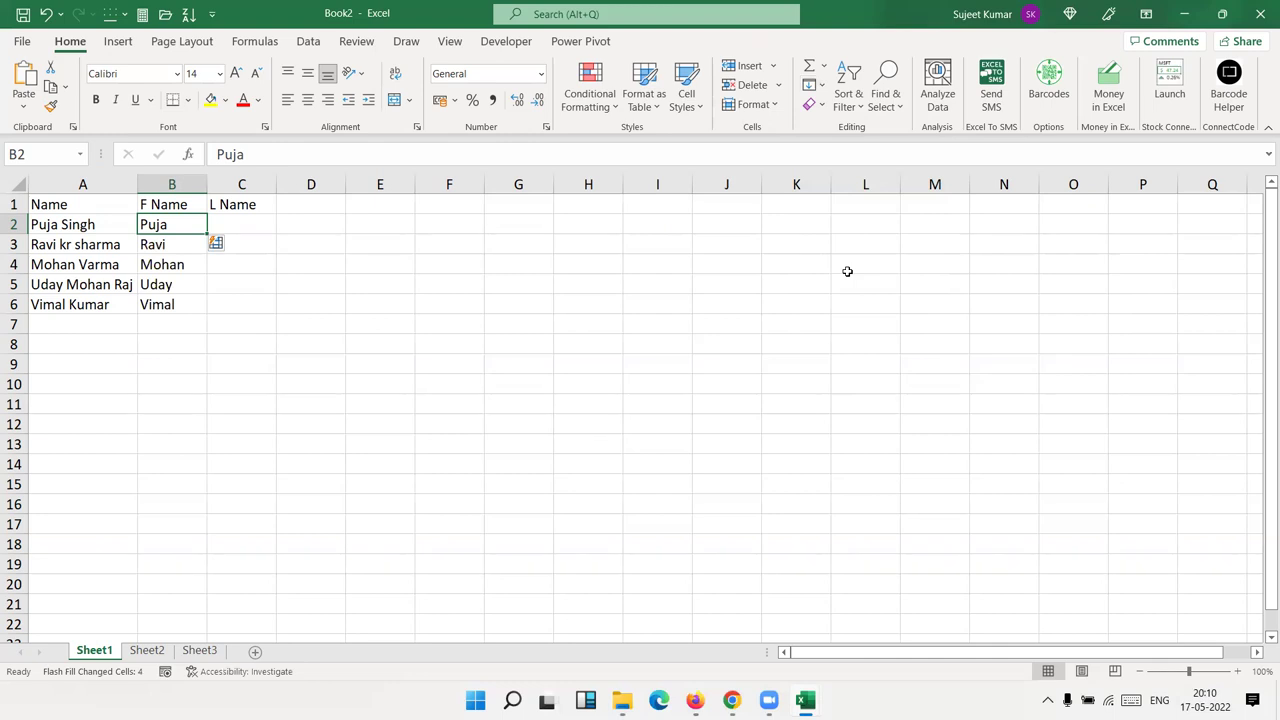
# Step: Check below the filled first names, then move to cell C2 for the first surname
pyautogui.press('Down')
pyautogui.press('Down')
pyautogui.press('Down')
pyautogui.press('Down')
pyautogui.press('Down')
pyautogui.hotkey('shift', 'Down')
pyautogui.hotkey('shift', 'Down')
pyautogui.hotkey('shift', 'Down')
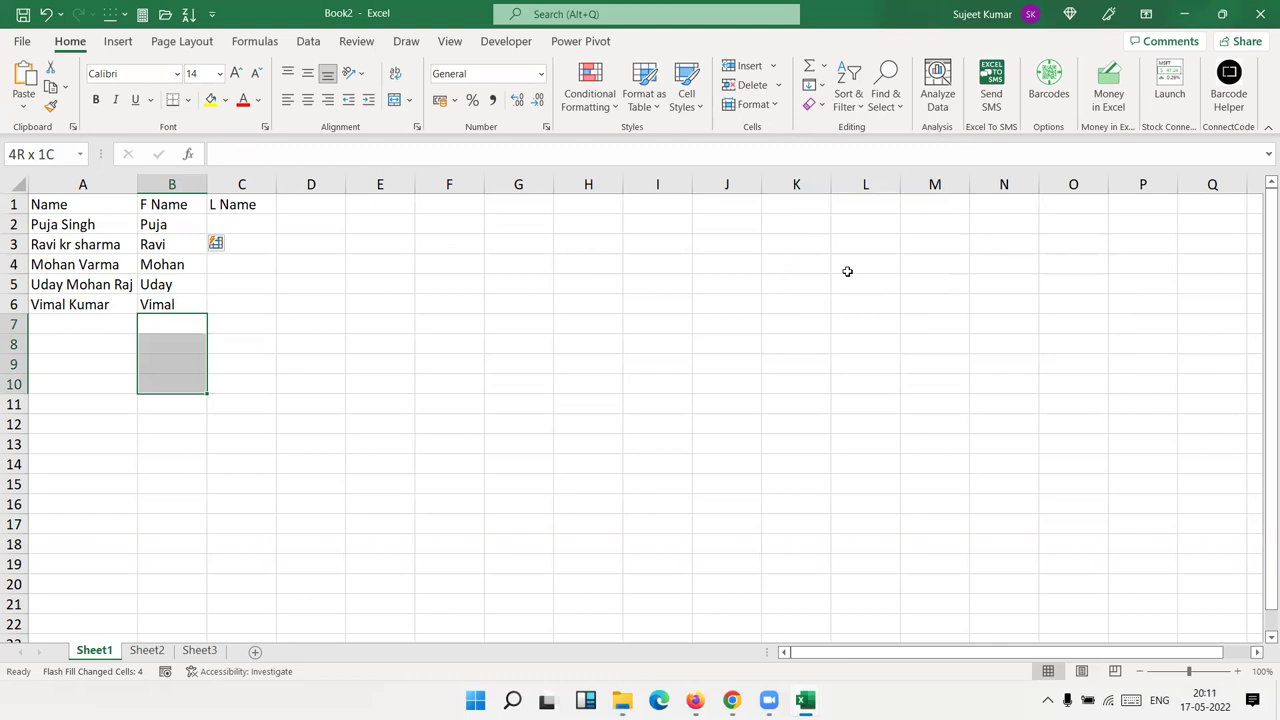
pyautogui.press('Up')
pyautogui.press('Up')
pyautogui.hotkey('ctrl', 'Up')
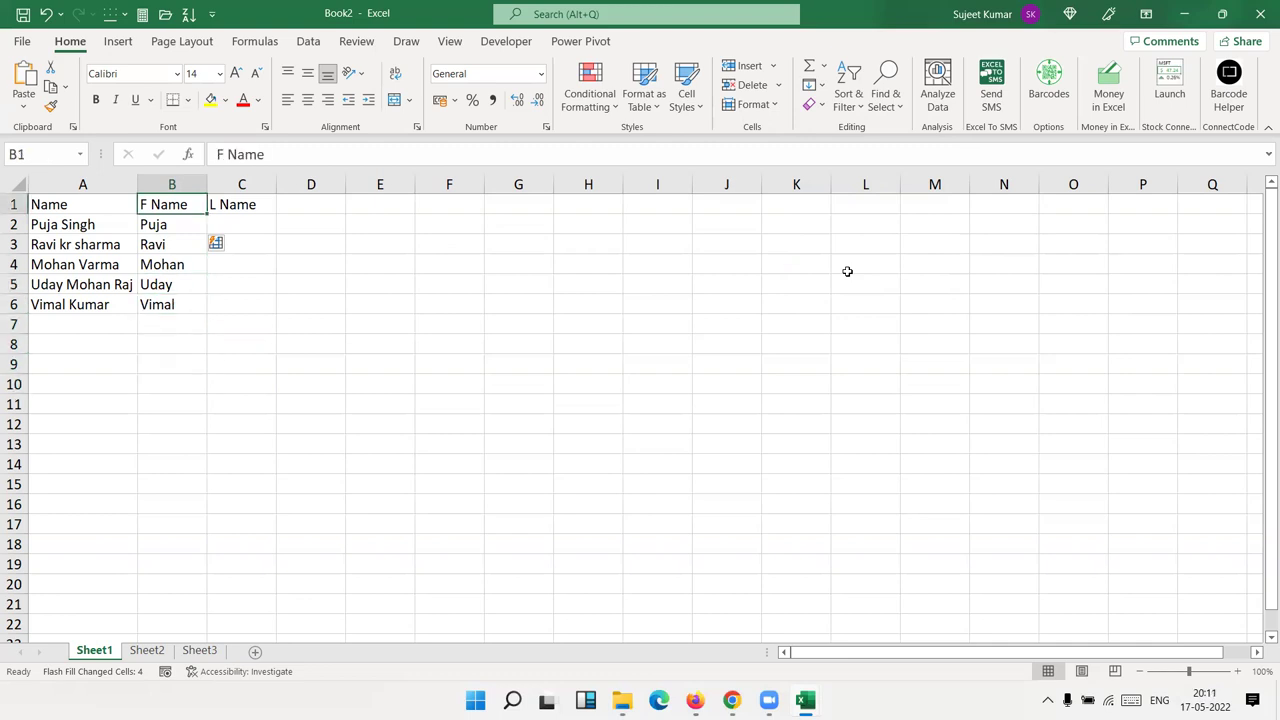
pyautogui.press('Right')
pyautogui.press('Down')
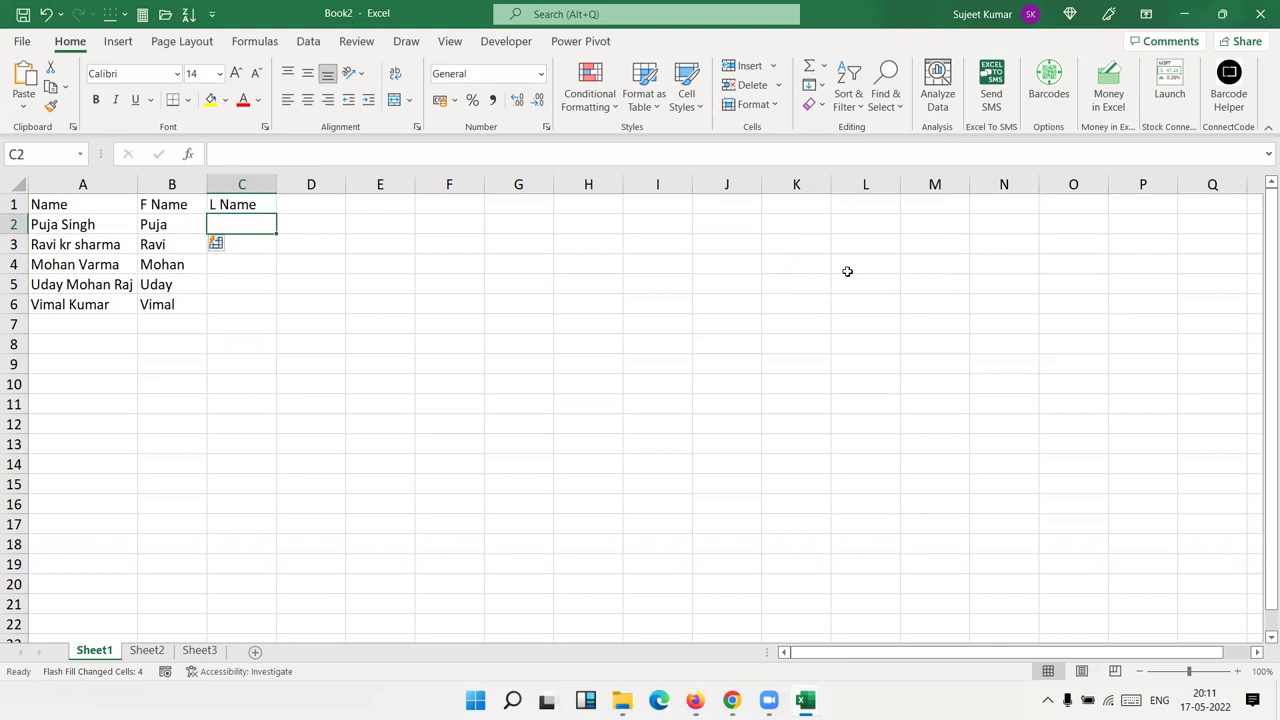
pyautogui.write('Singh')
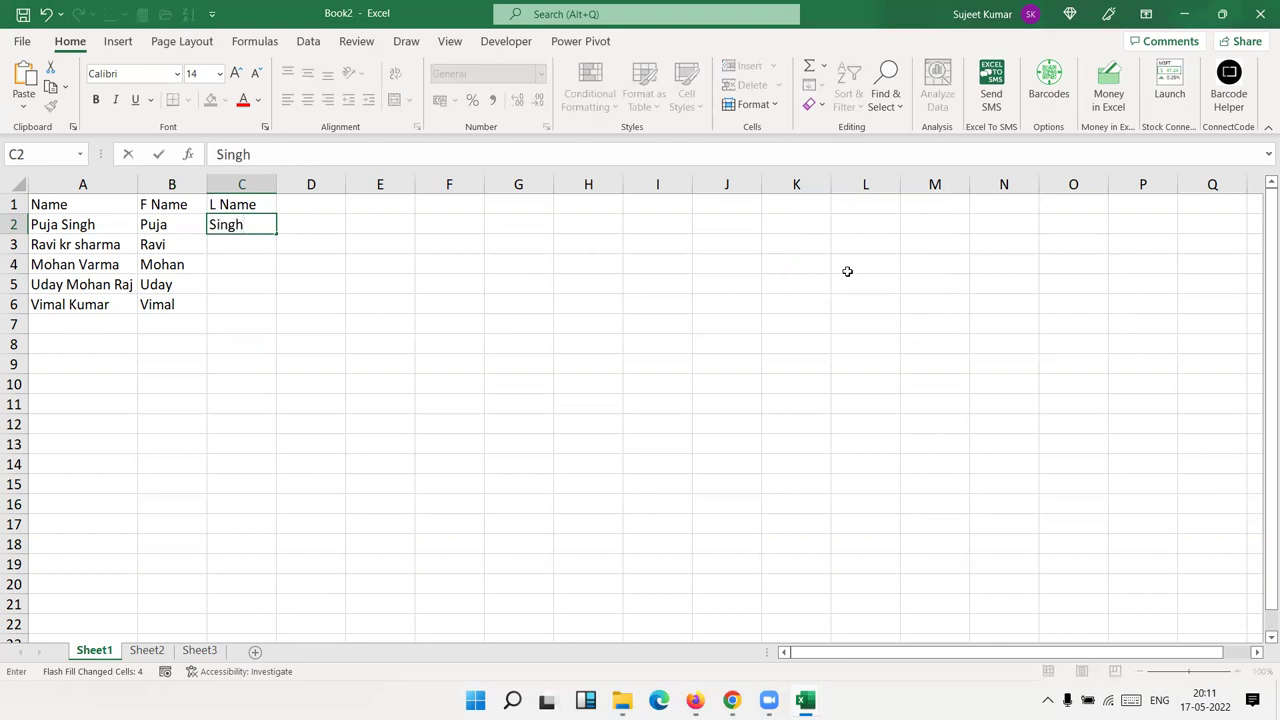
pyautogui.hotkey('ctrl', 'Return')
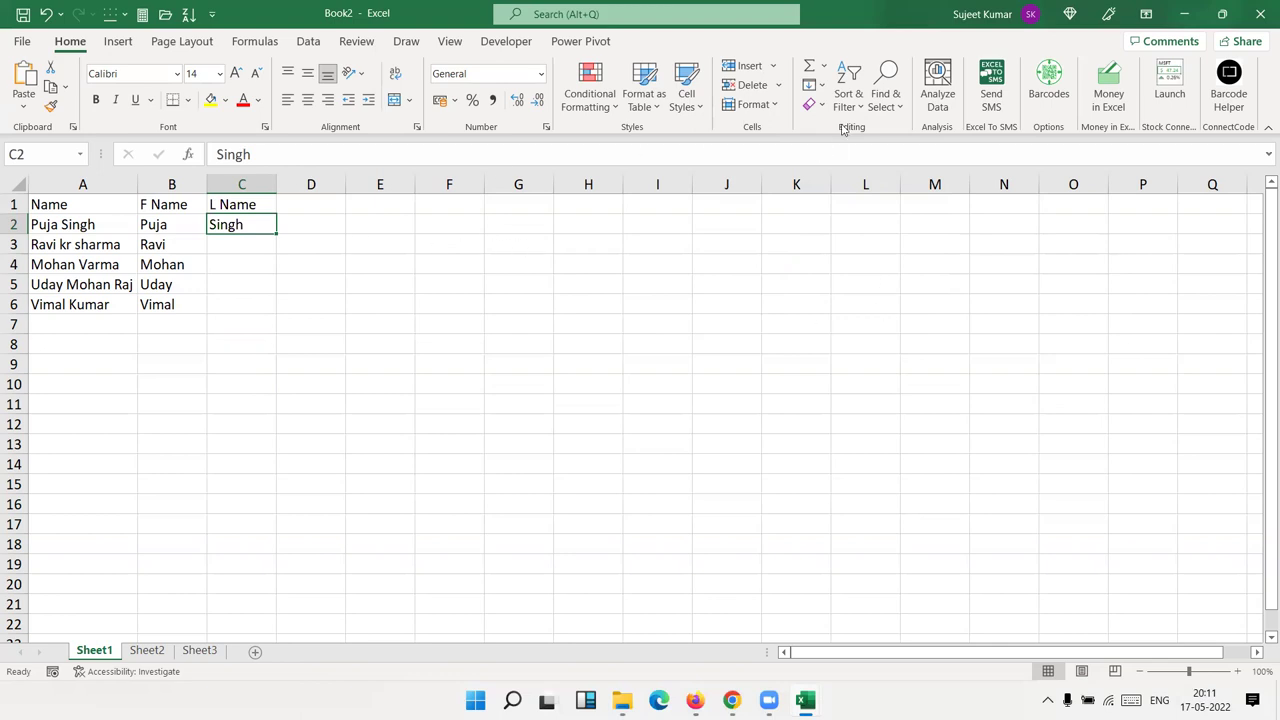
pyautogui.click(813, 85)
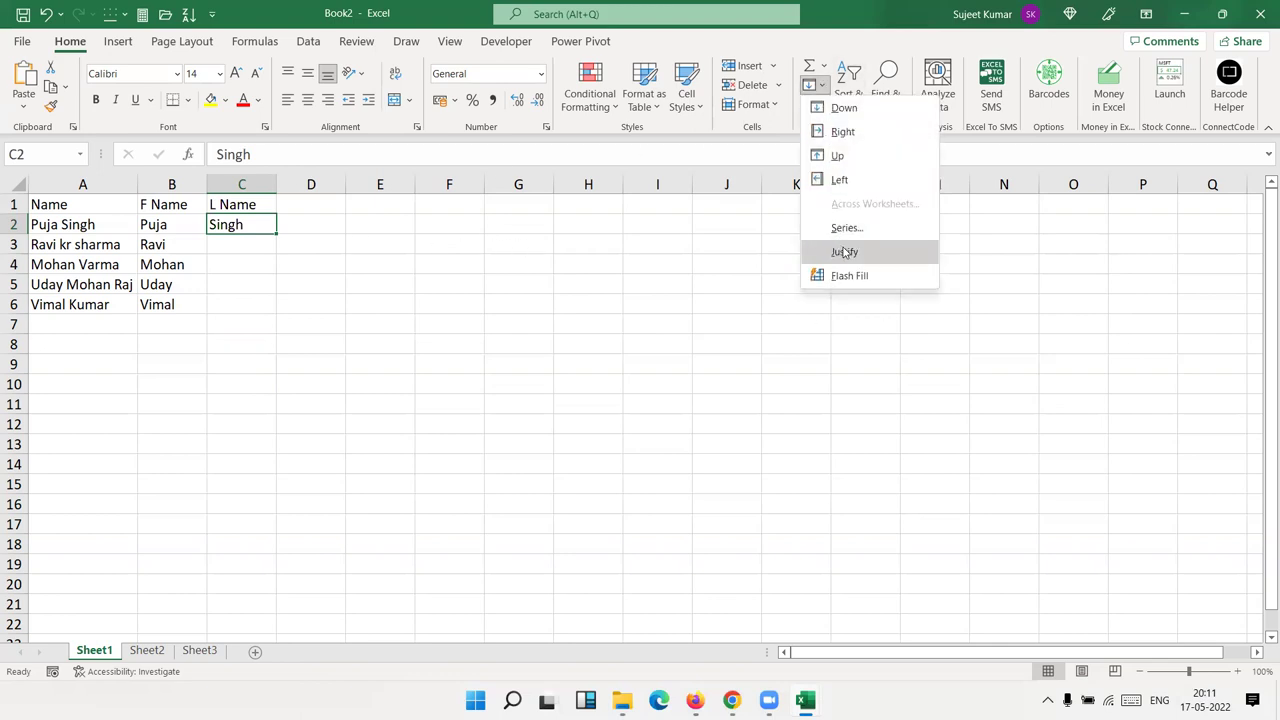
pyautogui.click(854, 280)
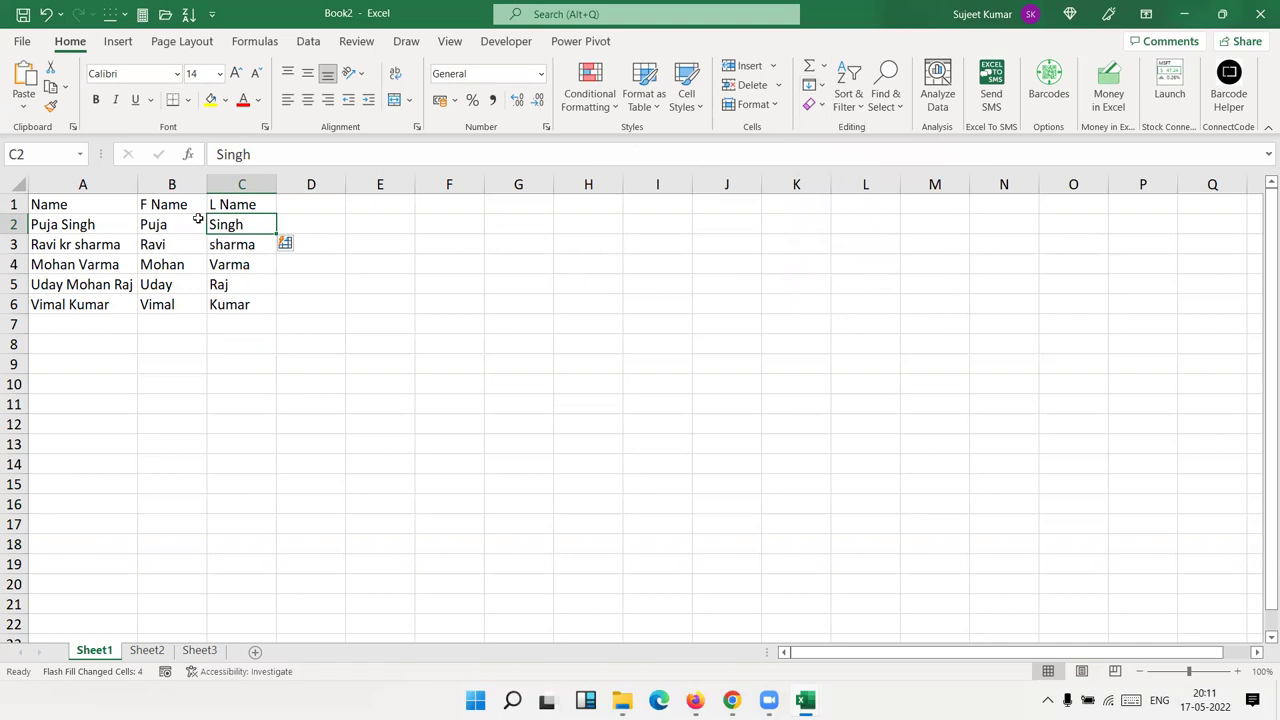
pyautogui.click(66, 226)
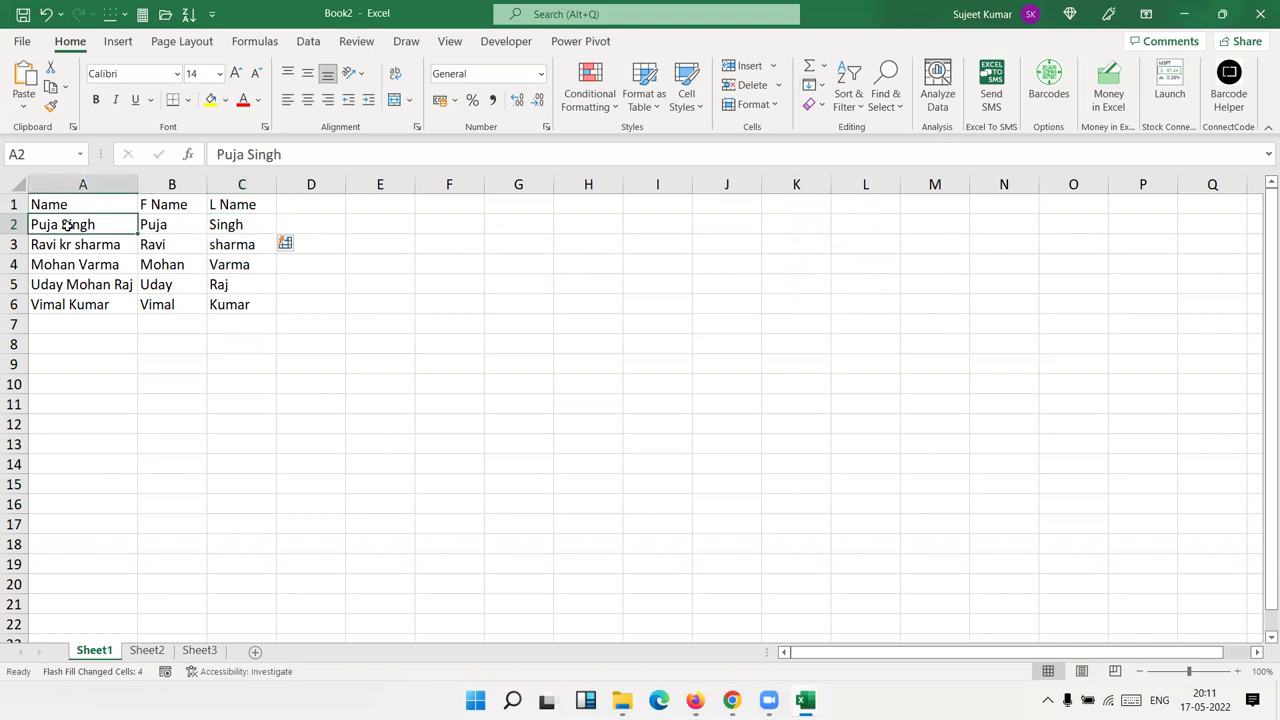
pyautogui.click(264, 222)
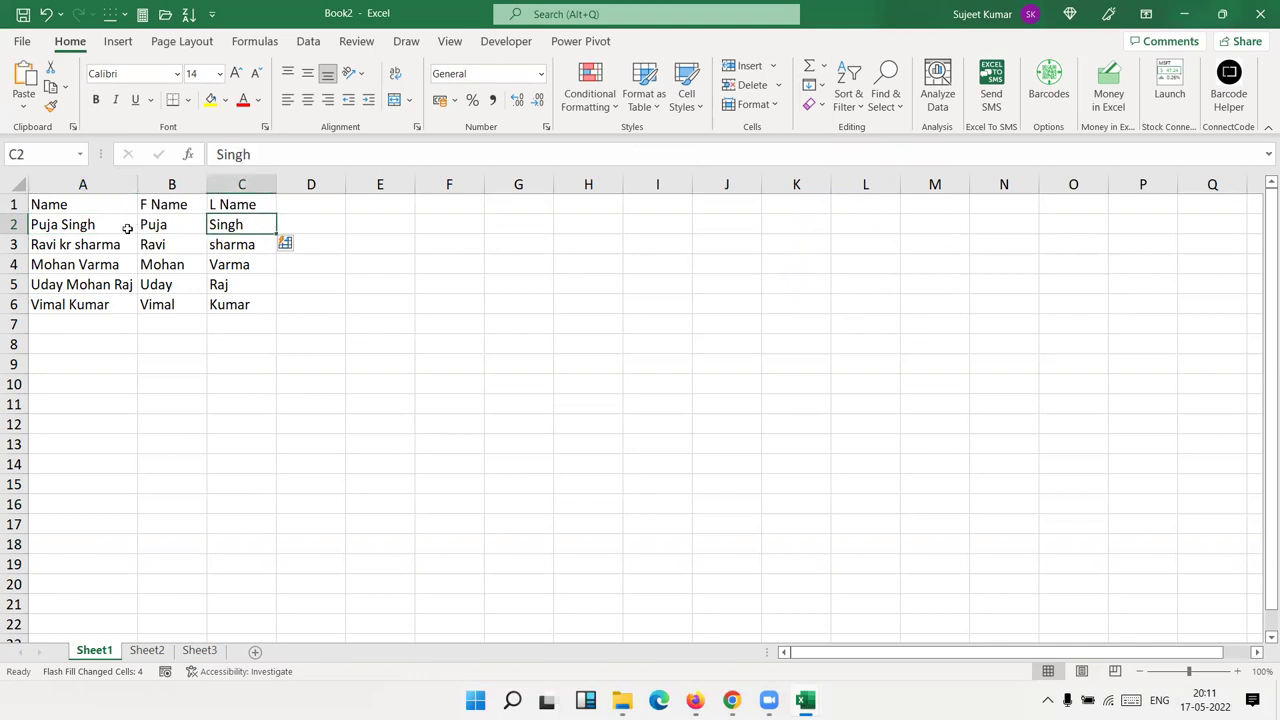
pyautogui.moveTo(90, 222); pyautogui.dragTo(113, 302)
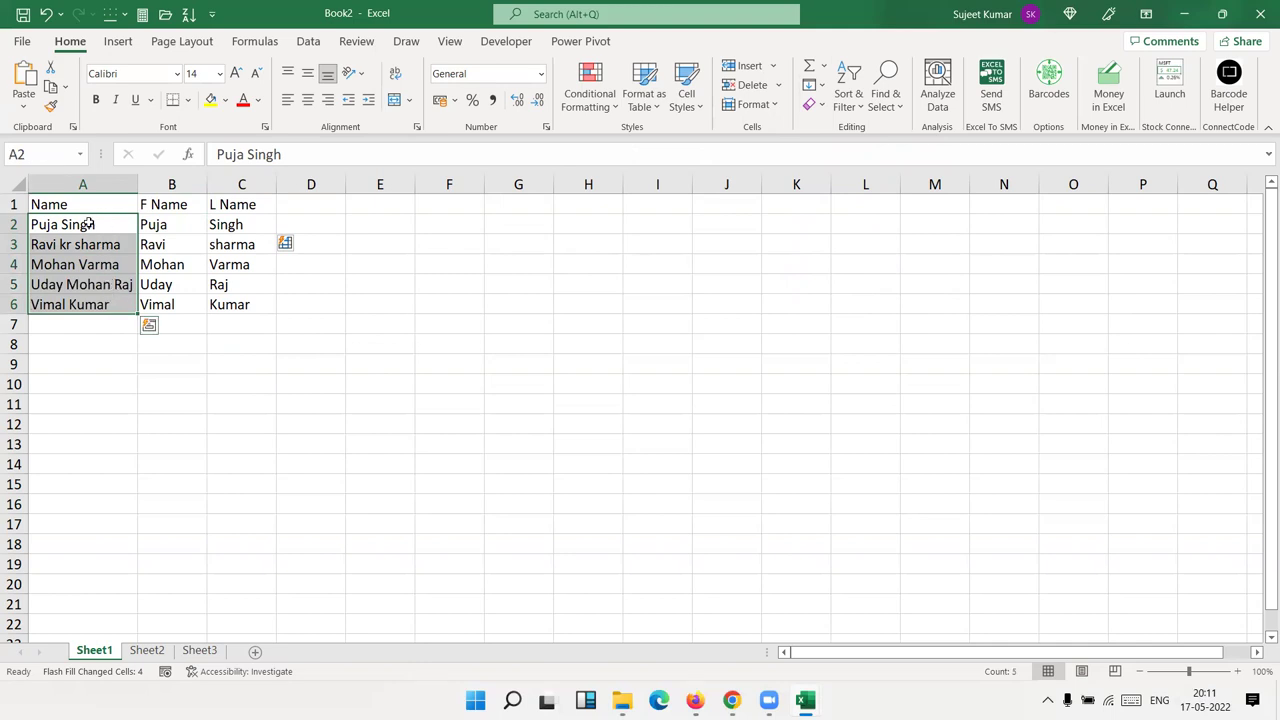
pyautogui.click(221, 224)
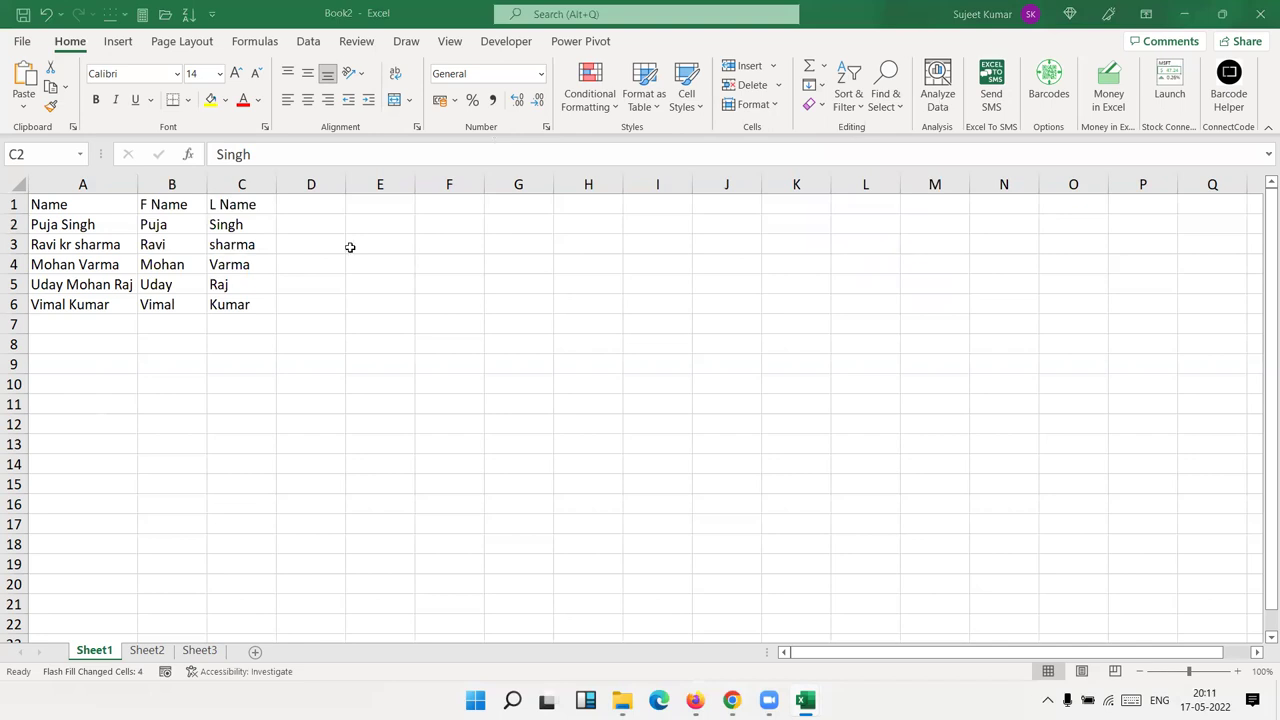
# Step: Head column F as Date, replacing a mistaken Month heading, and enter 7/10 in F2
pyautogui.click(446, 205)
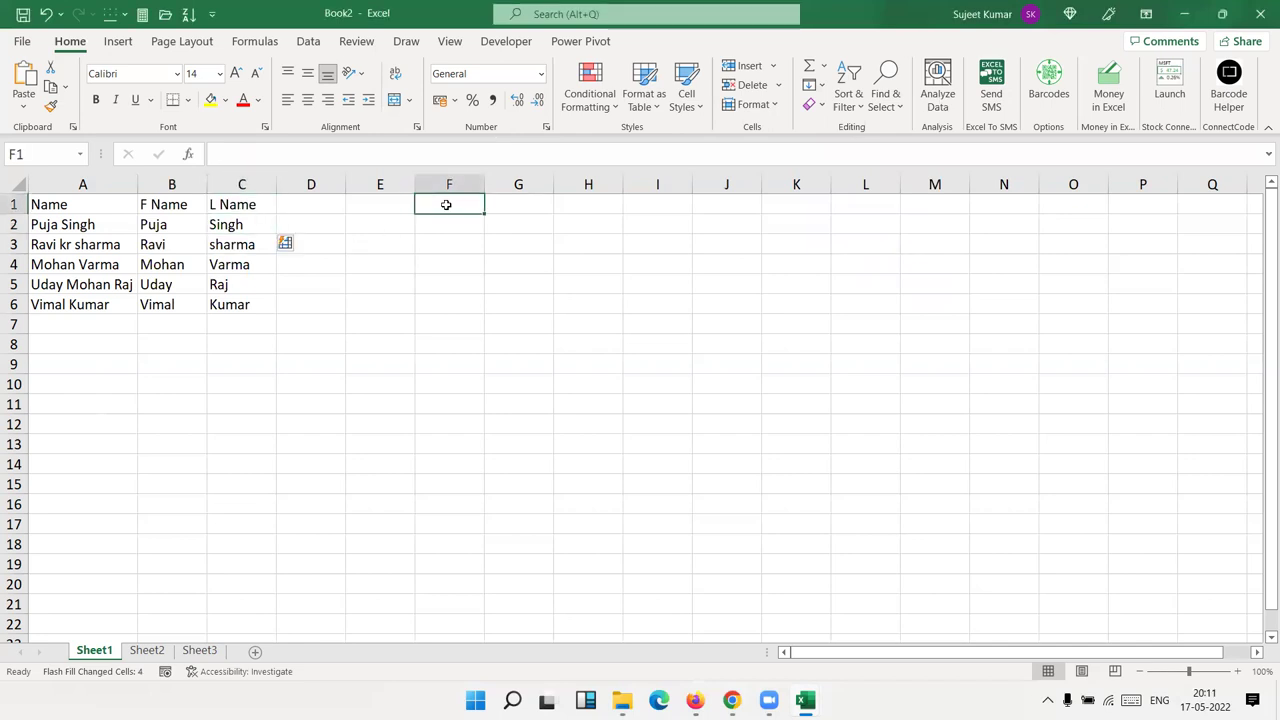
pyautogui.write('Month')
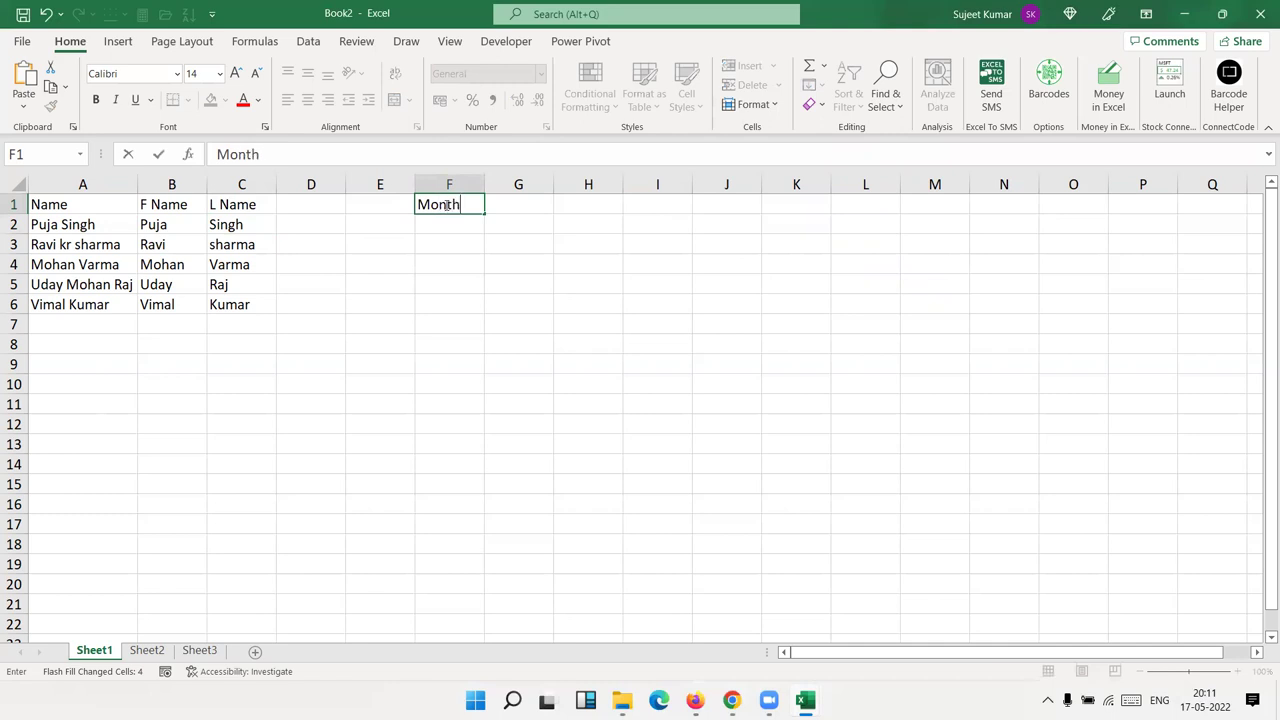
pyautogui.press('Return')
pyautogui.click(446, 204)
pyautogui.press('Delete')
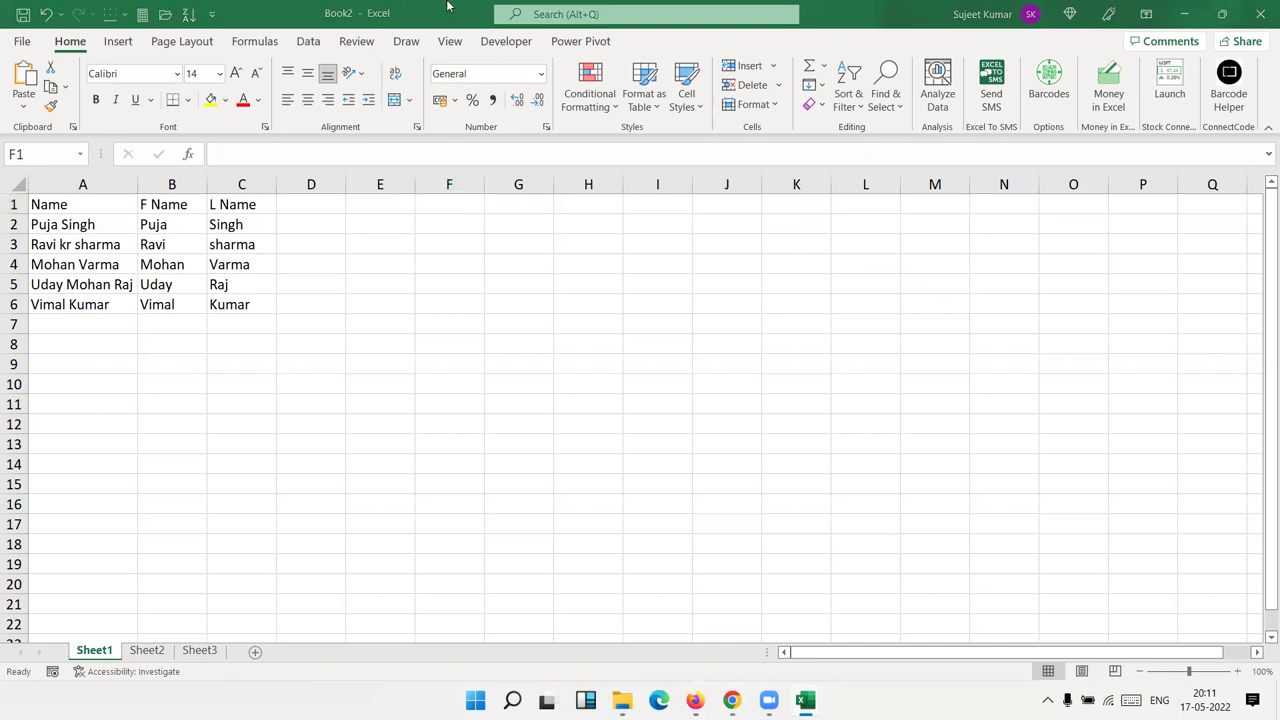
pyautogui.click(470, 205)
pyautogui.write('Date\\')
pyautogui.press('BackSpace')
pyautogui.press('Return')
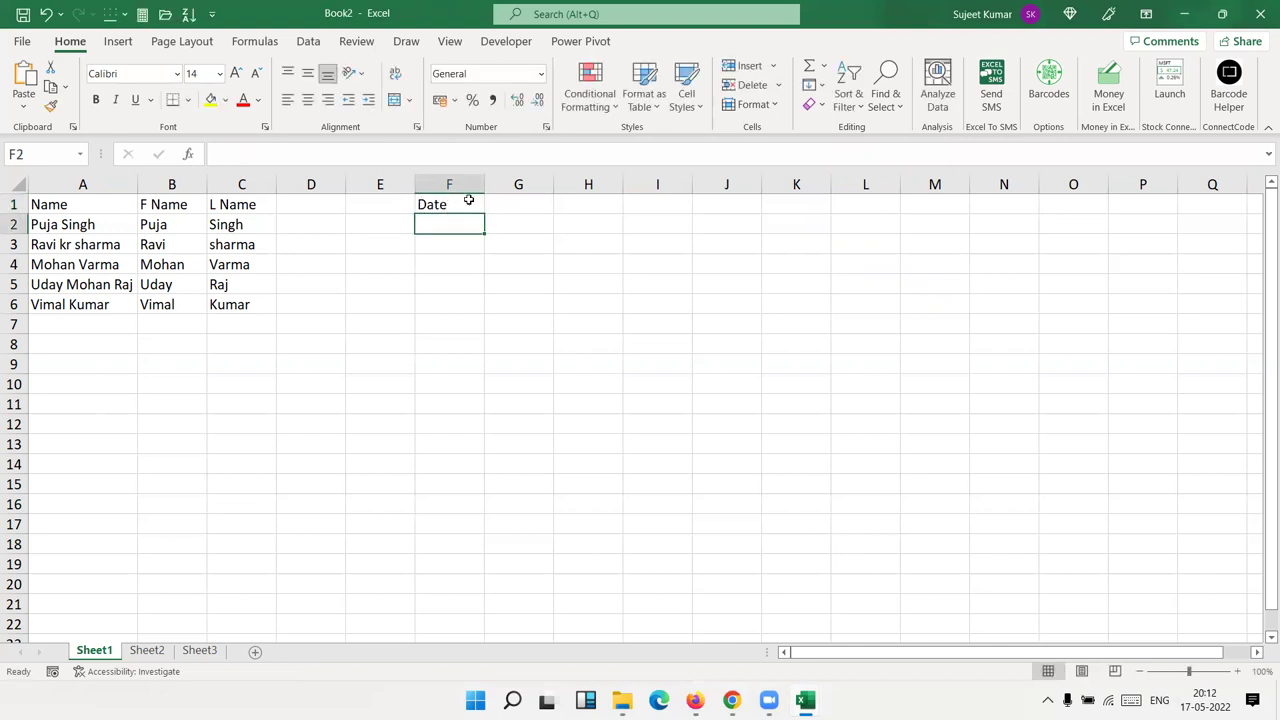
pyautogui.write('7/1')
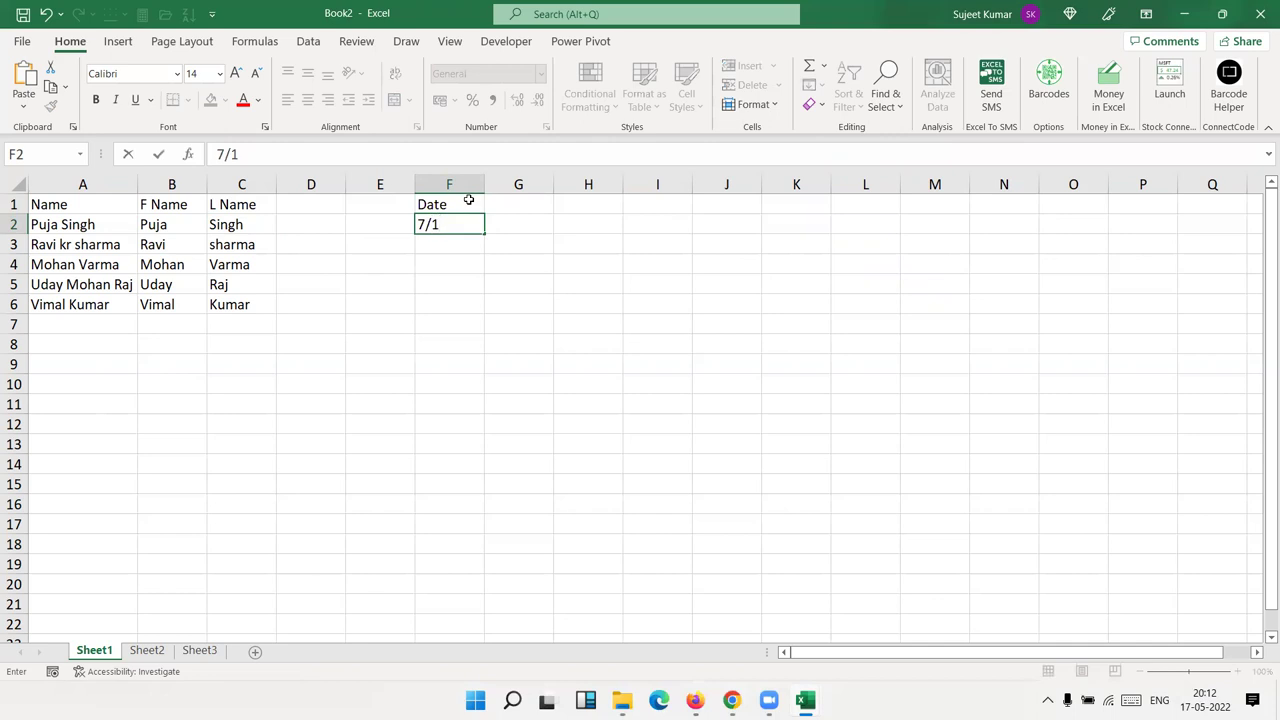
pyautogui.write('0')
pyautogui.press('Return')
# Step: Enter =F2+20 in F3 and fill it down through F9 for 20-day steps
pyautogui.press('Up')
pyautogui.press('Down')
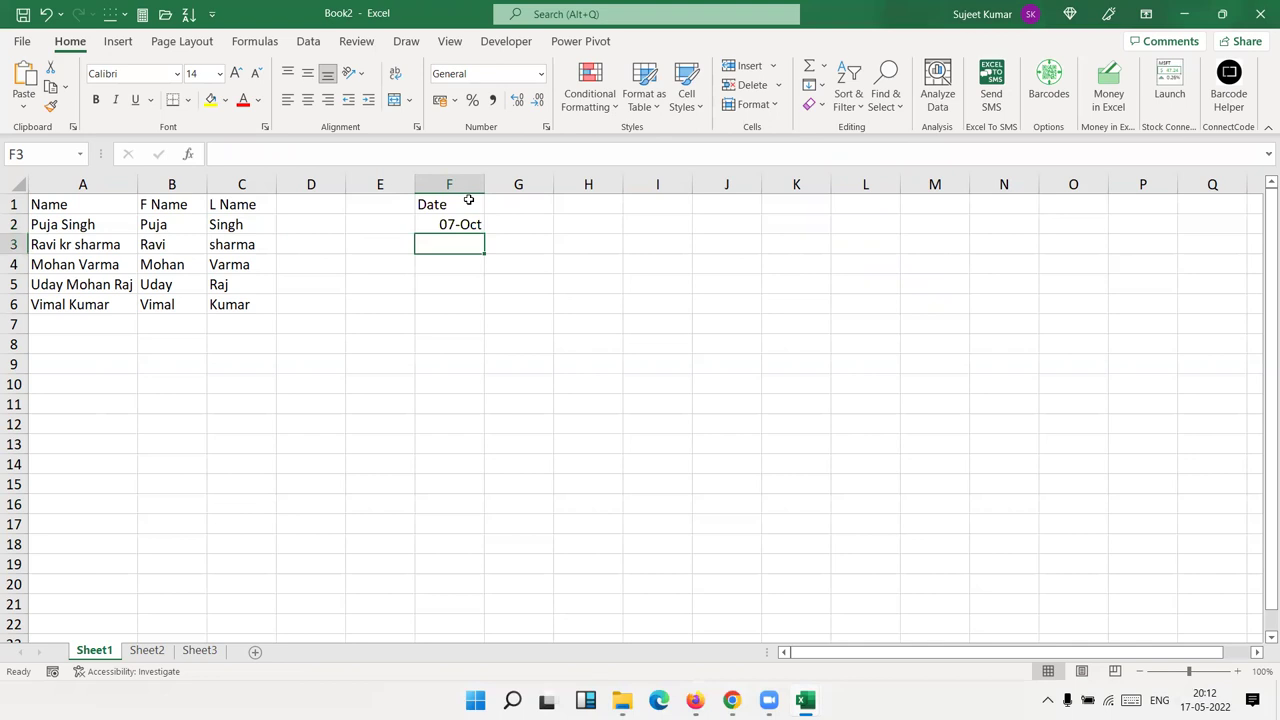
pyautogui.write('=')
pyautogui.press('Up')
pyautogui.write('+20')
pyautogui.hotkey('ctrl', 'Return')
pyautogui.hotkey('shift', 'Down')
pyautogui.hotkey('shift', 'Down')
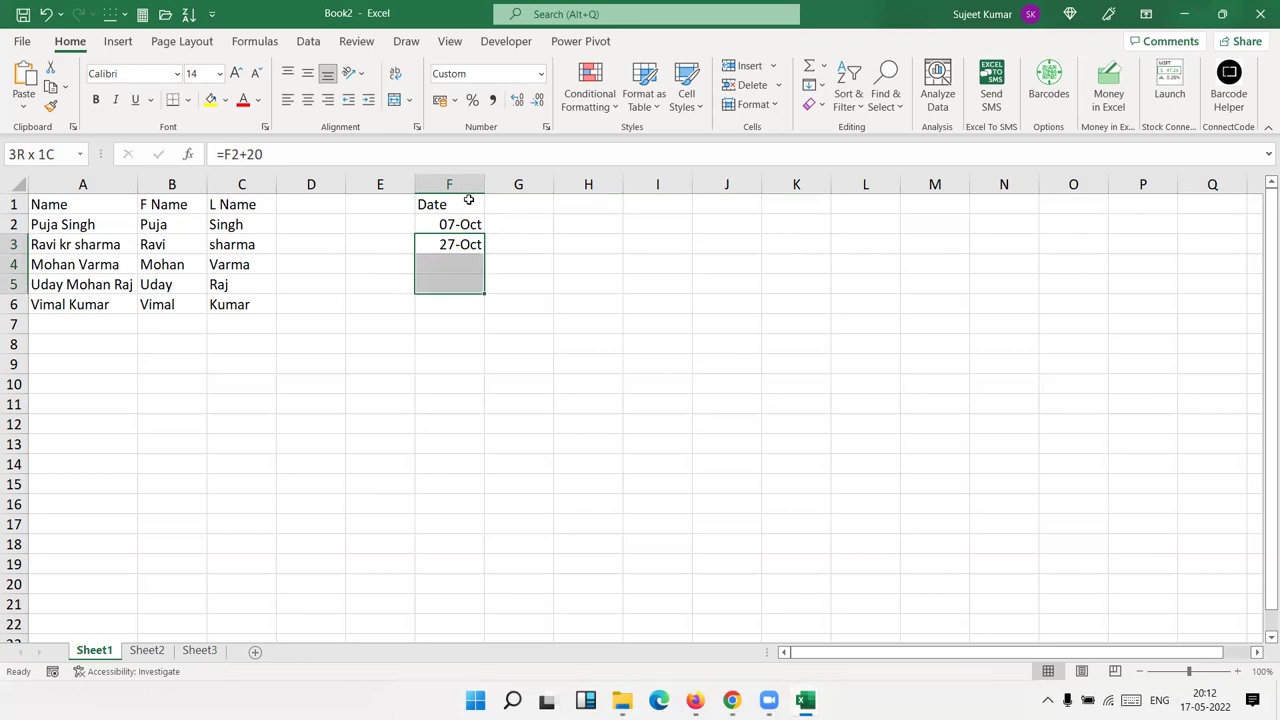
pyautogui.hotkey('shift', 'Down')
pyautogui.hotkey('shift', 'Down')
pyautogui.hotkey('shift', 'Down')
pyautogui.hotkey('shift', 'Down')
pyautogui.hotkey('ctrl', 'd')
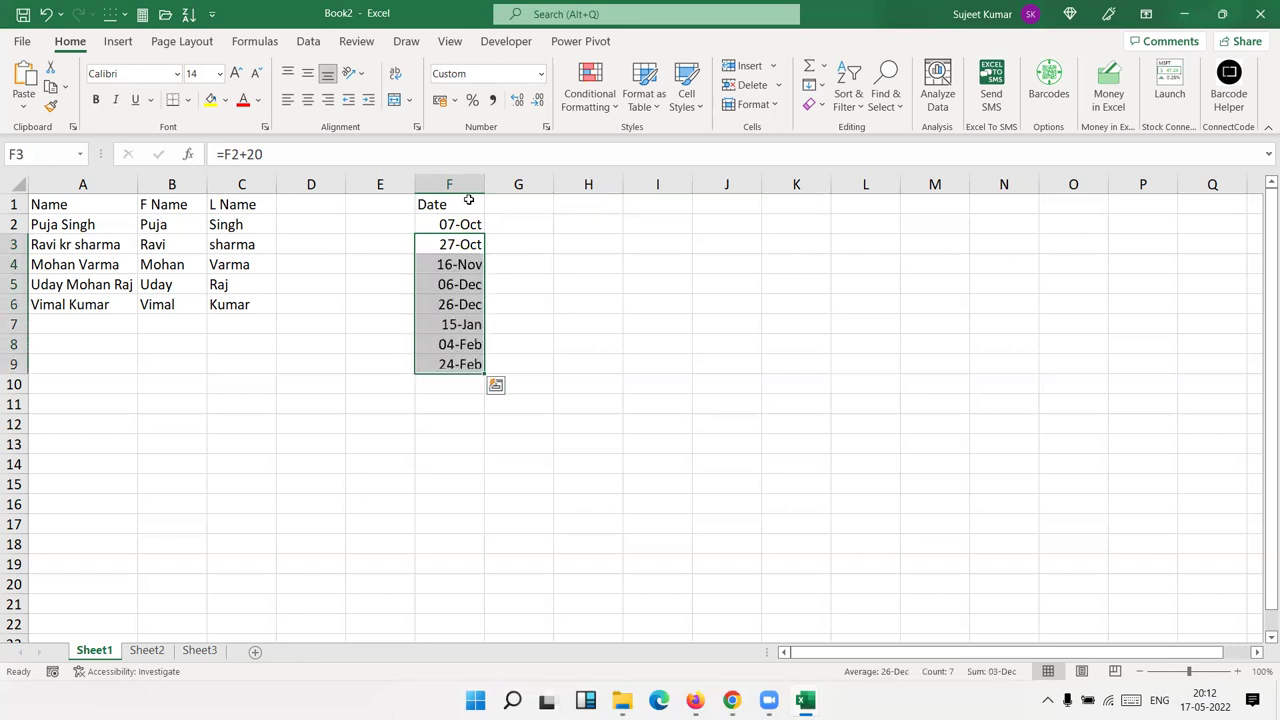
pyautogui.click(468, 200)
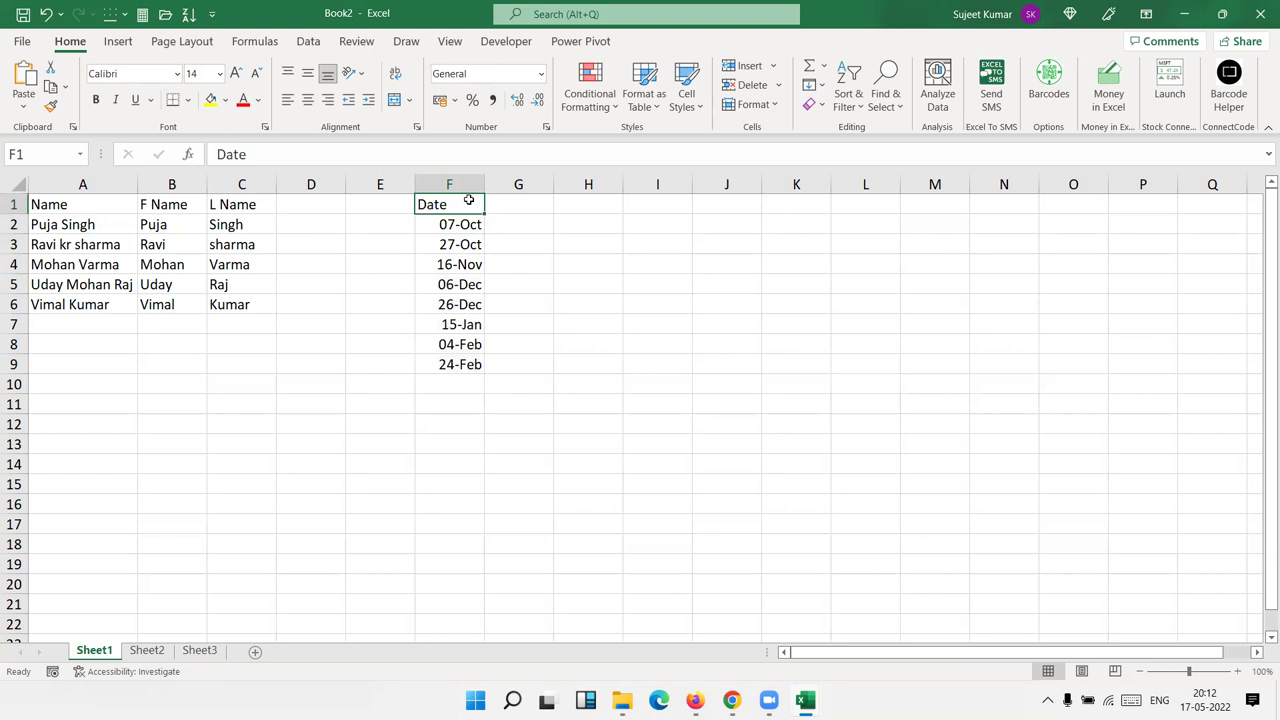
pyautogui.press('Down')
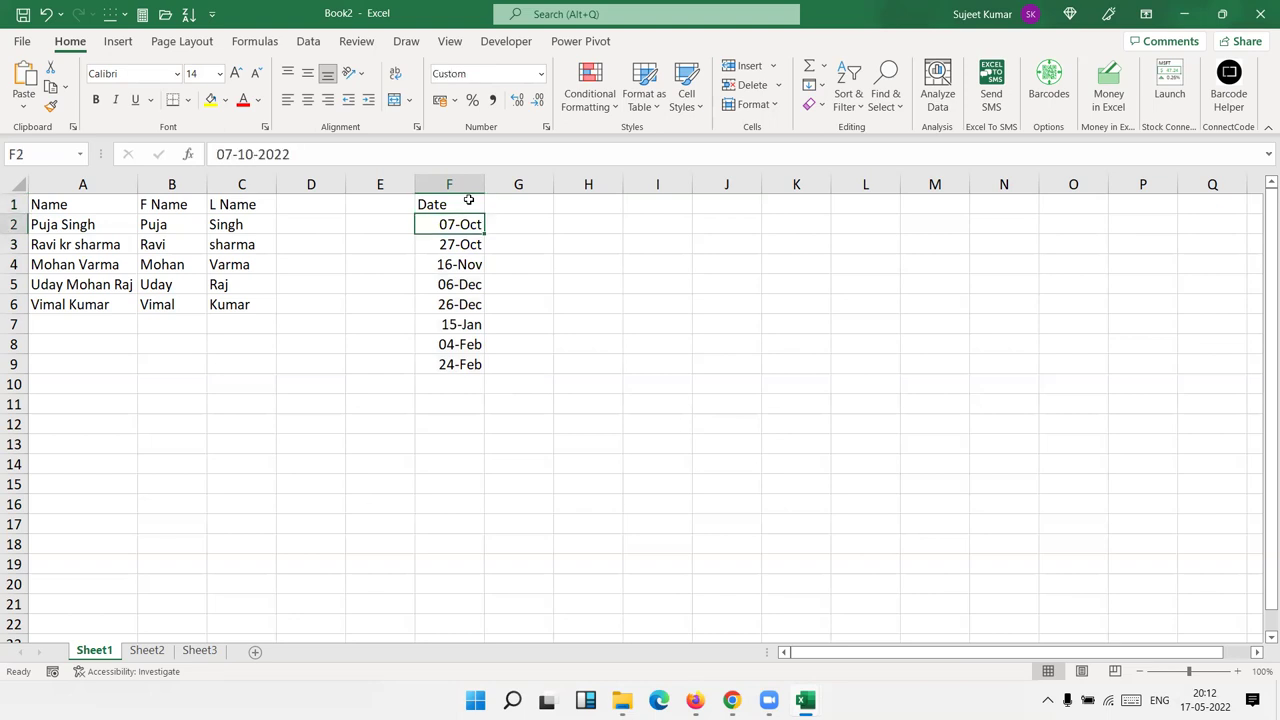
pyautogui.press('Right')
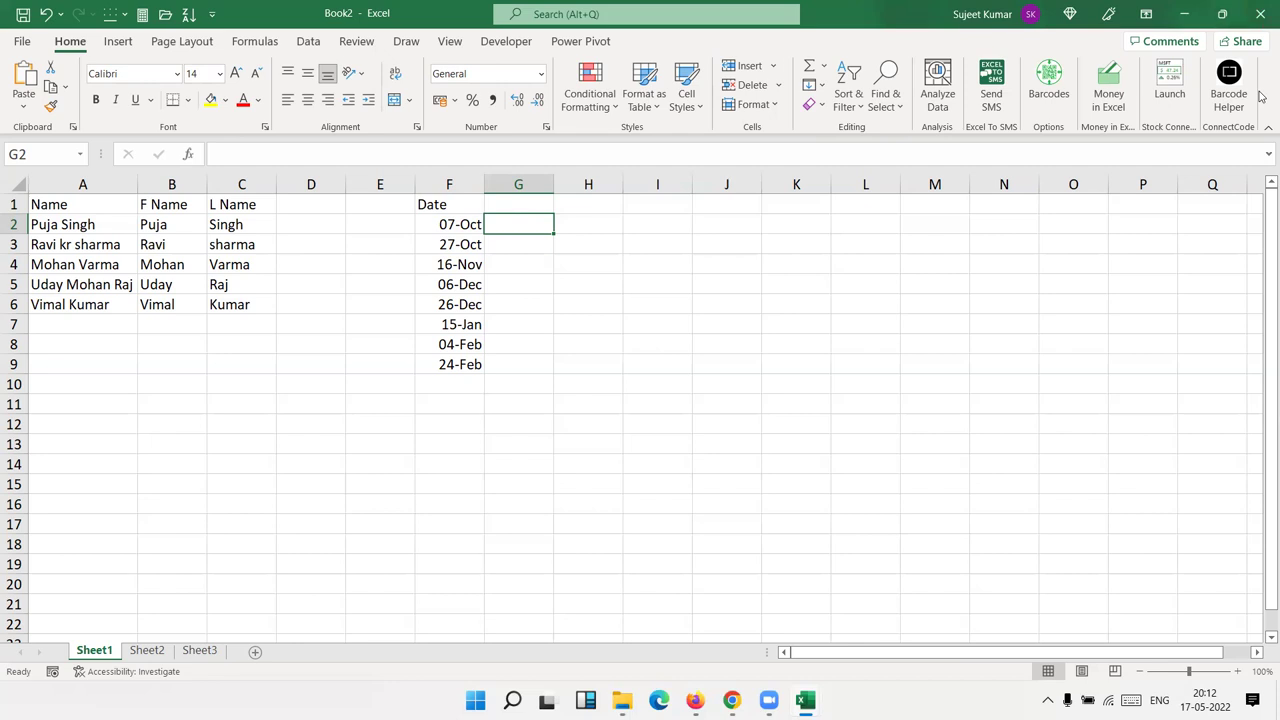
# Step: Type Oct in G2 as the example and Flash Fill the month names down to G9
pyautogui.click(531, 226)
pyautogui.hotkey('shift', 'F10')
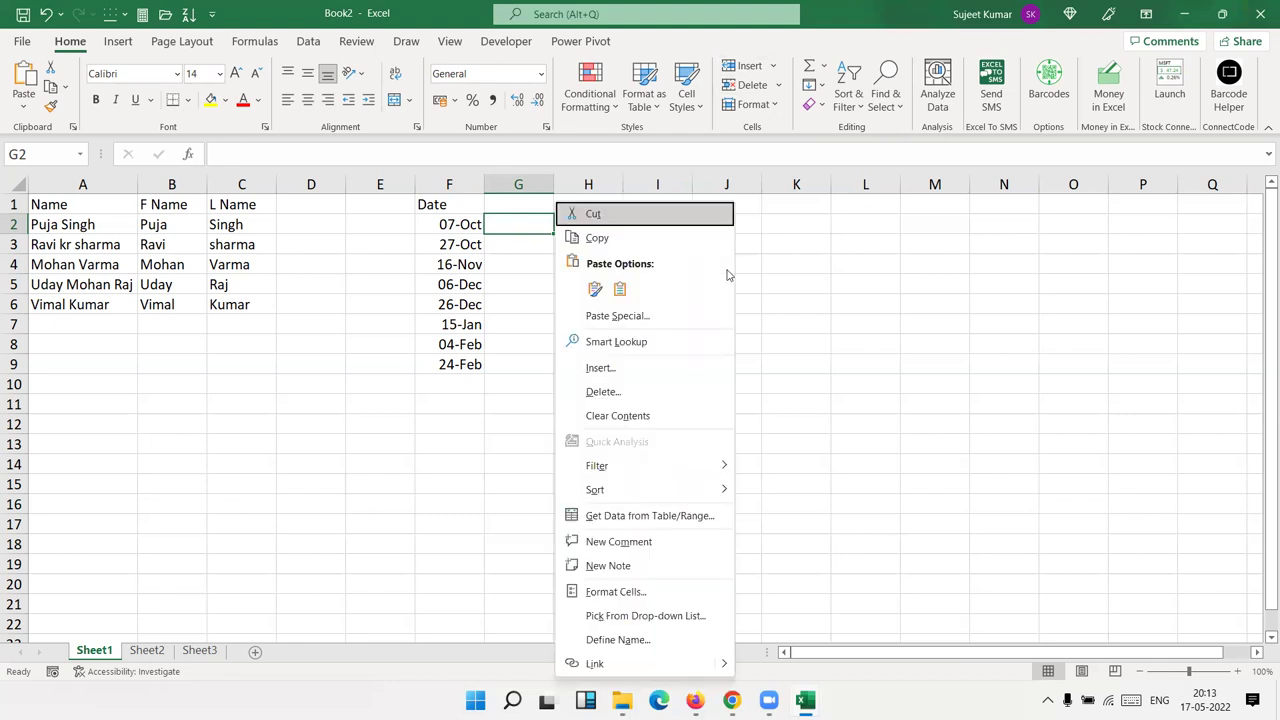
pyautogui.press('Escape')
pyautogui.write('Ocr')
pyautogui.press('BackSpace')
pyautogui.write('t')
pyautogui.press('Return')
pyautogui.press('Up')
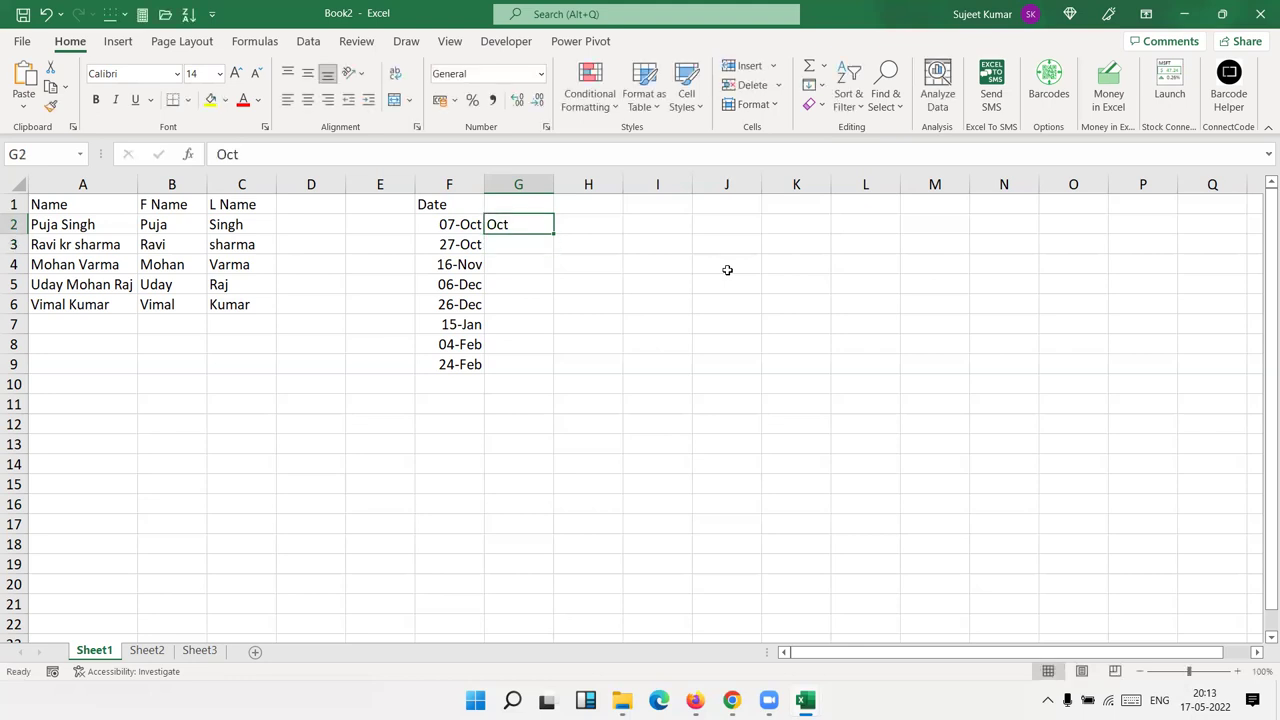
pyautogui.click(846, 100)
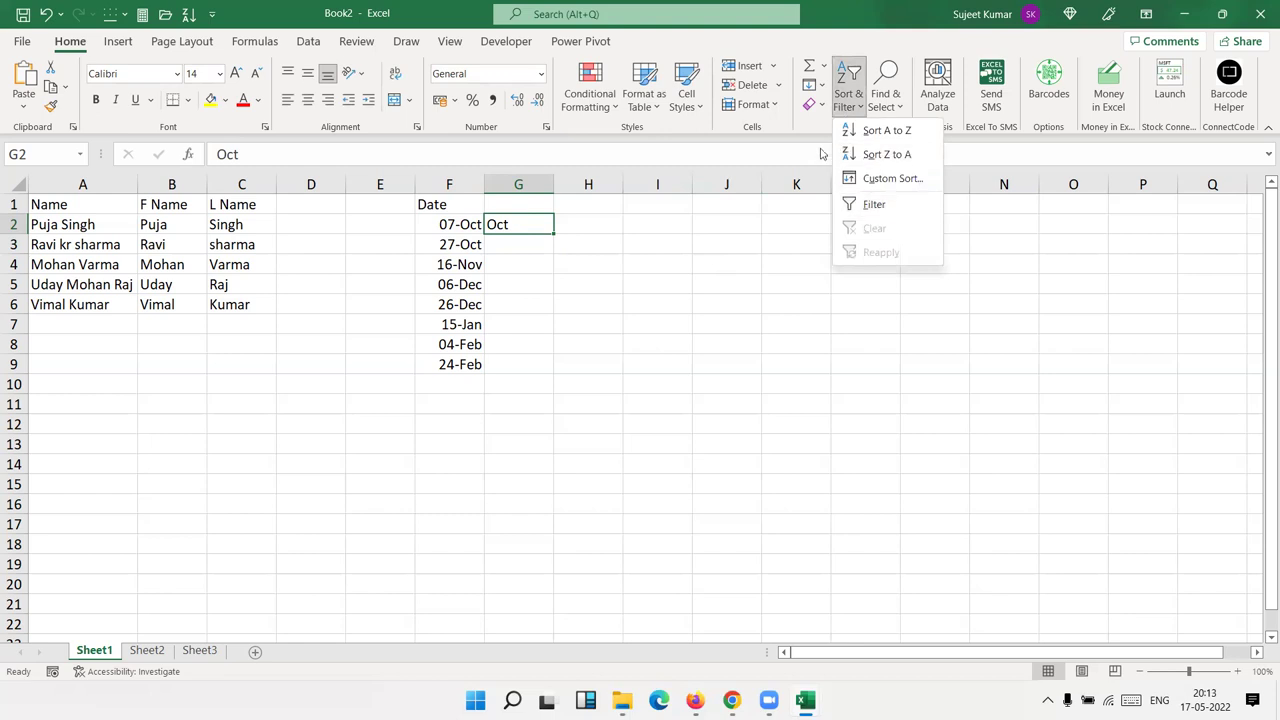
pyautogui.click(815, 86)
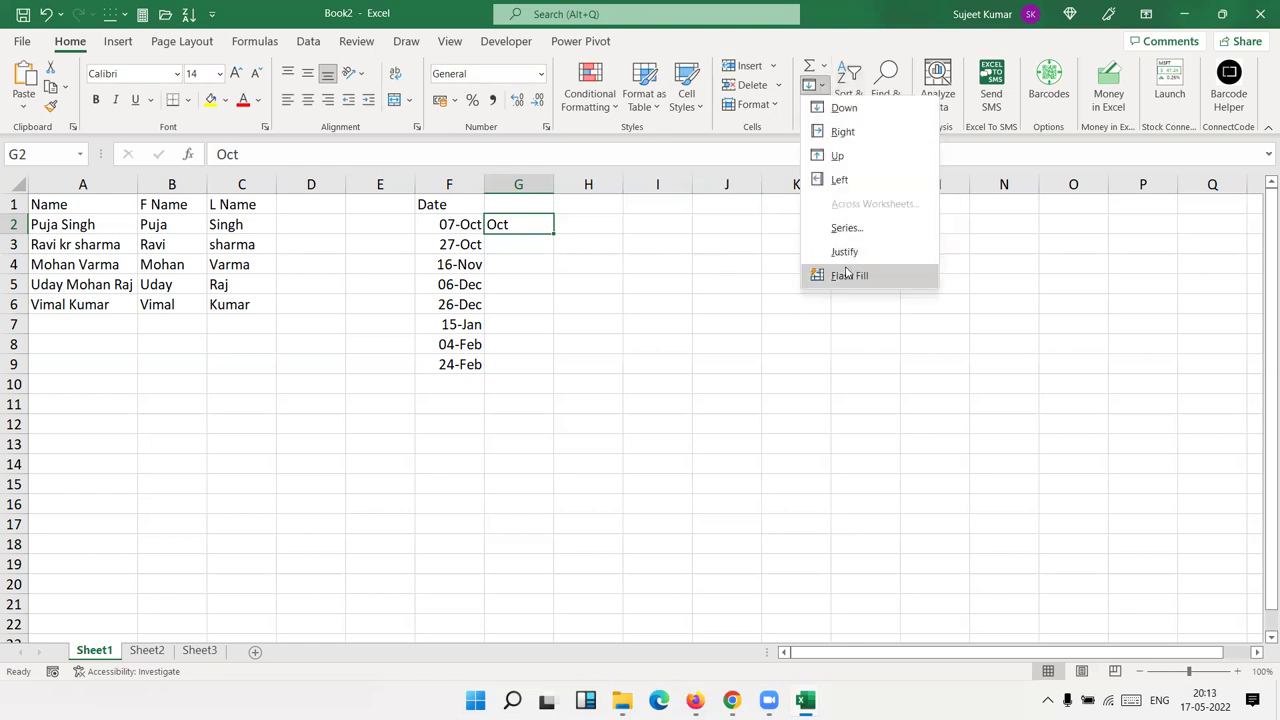
pyautogui.click(846, 274)
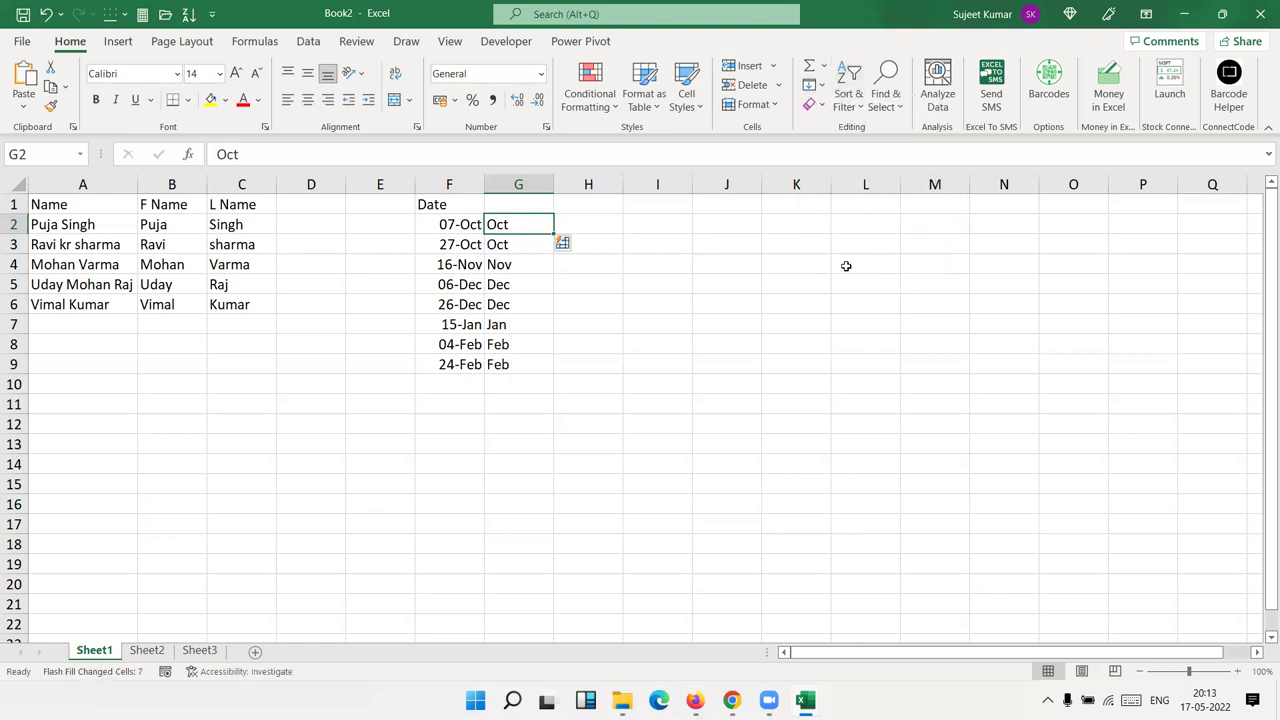
pyautogui.click(661, 215)
# Step: Enter 1236, 8521, 3652, 3652 and 3256 in I2:I6
pyautogui.write('1236')
pyautogui.press('Return')
pyautogui.write('852')
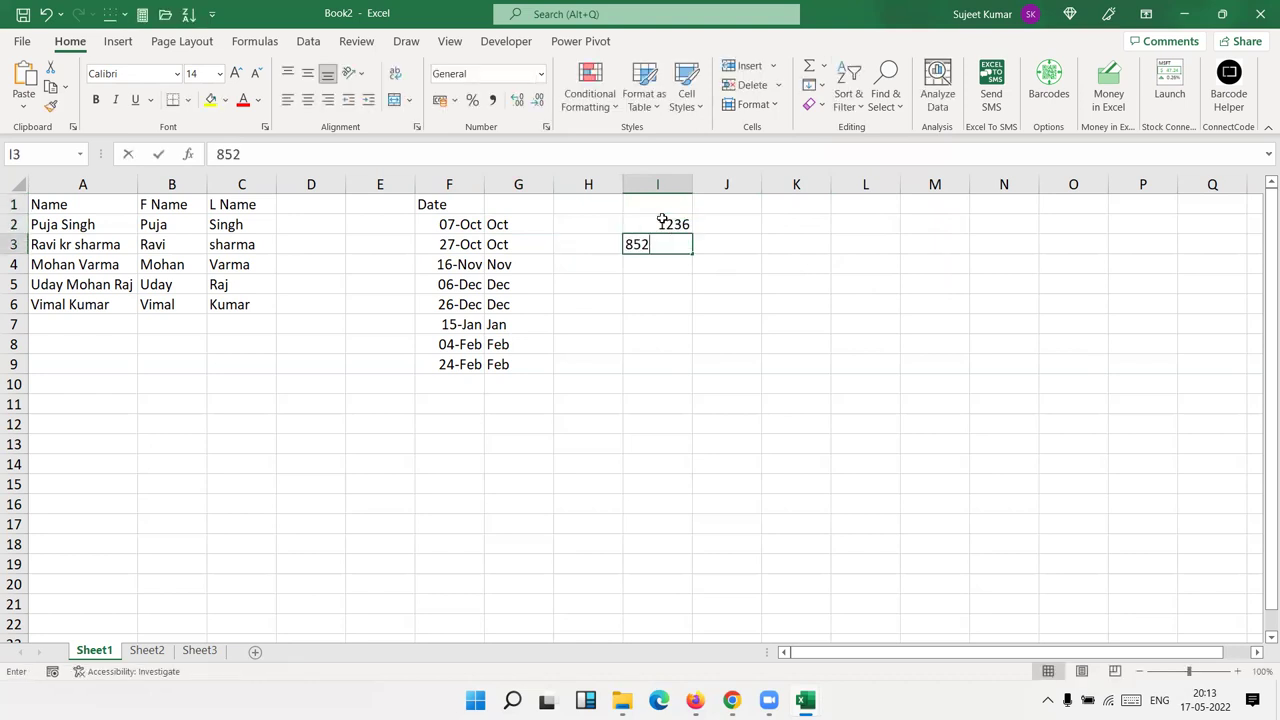
pyautogui.write('1')
pyautogui.press('Return')
pyautogui.write('3652')
pyautogui.press('Return')
pyautogui.write('3652')
pyautogui.press('Return')
pyautogui.write('3256')
pyautogui.press('Return')
# Step: Enter 12 in J2, Flash Fill column J, then undo the results
pyautogui.click(662, 220)
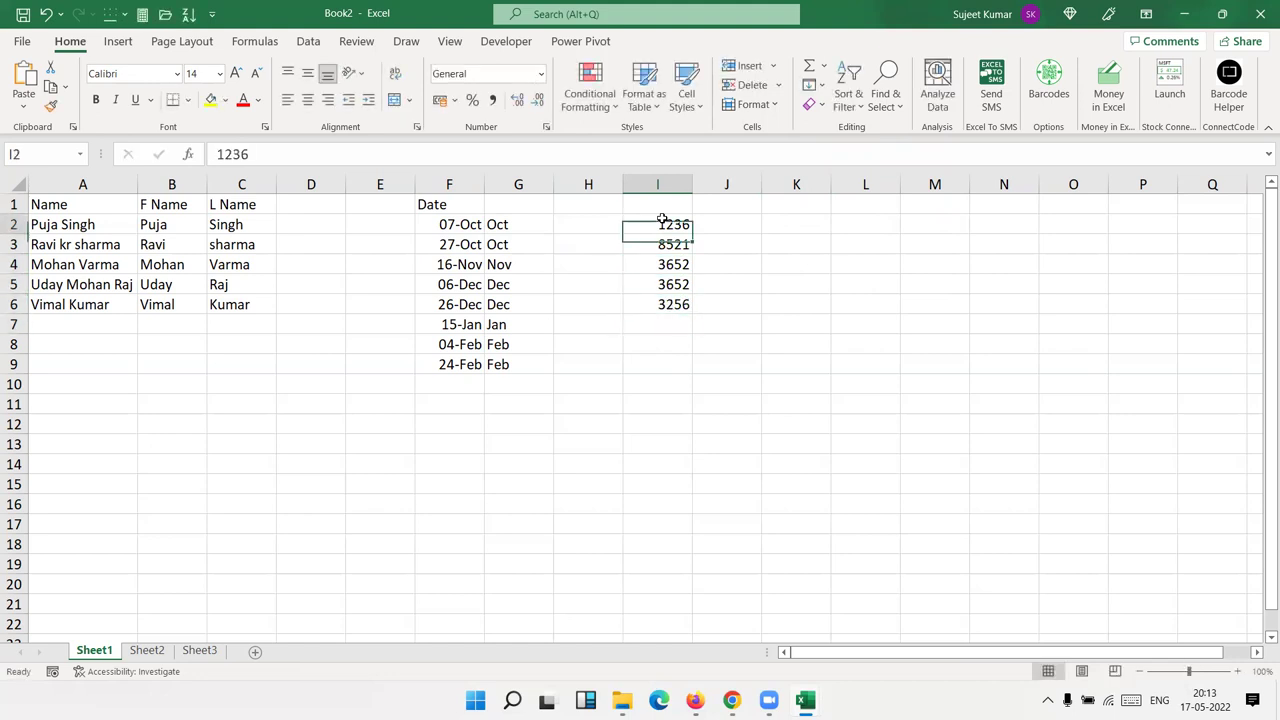
pyautogui.press('Right')
pyautogui.write('12')
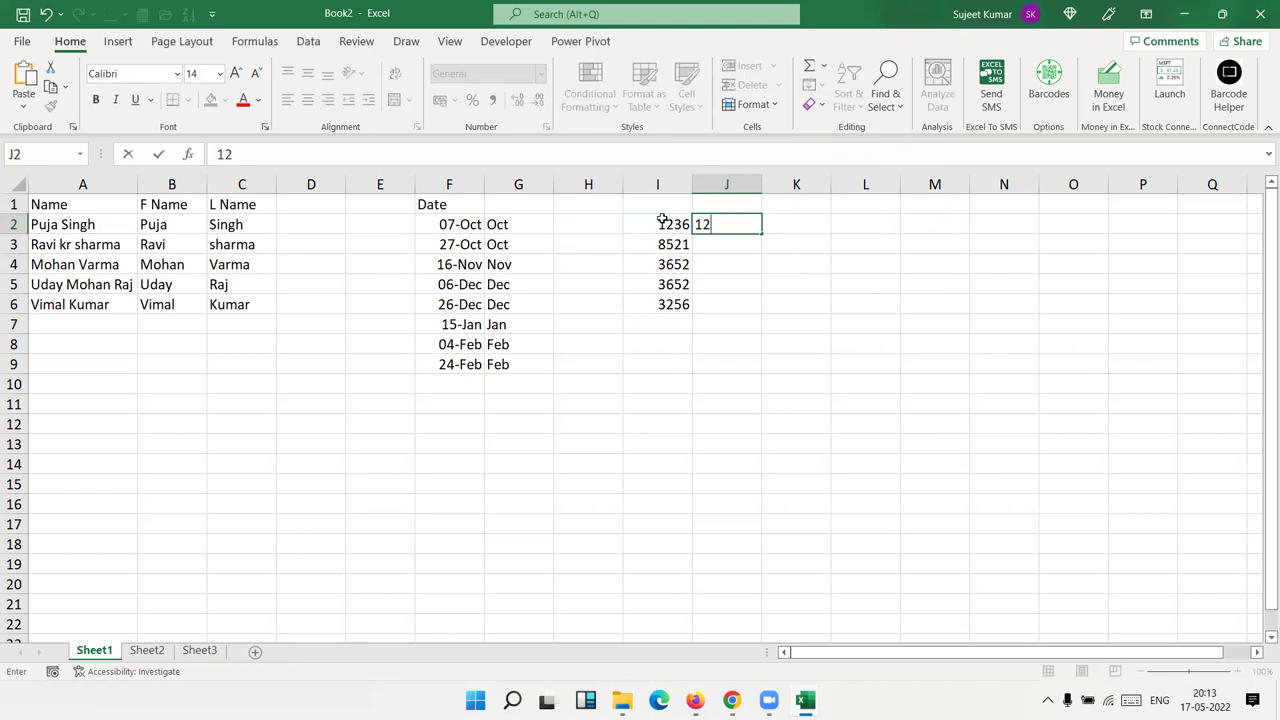
pyautogui.press('Return')
pyautogui.press('Up')
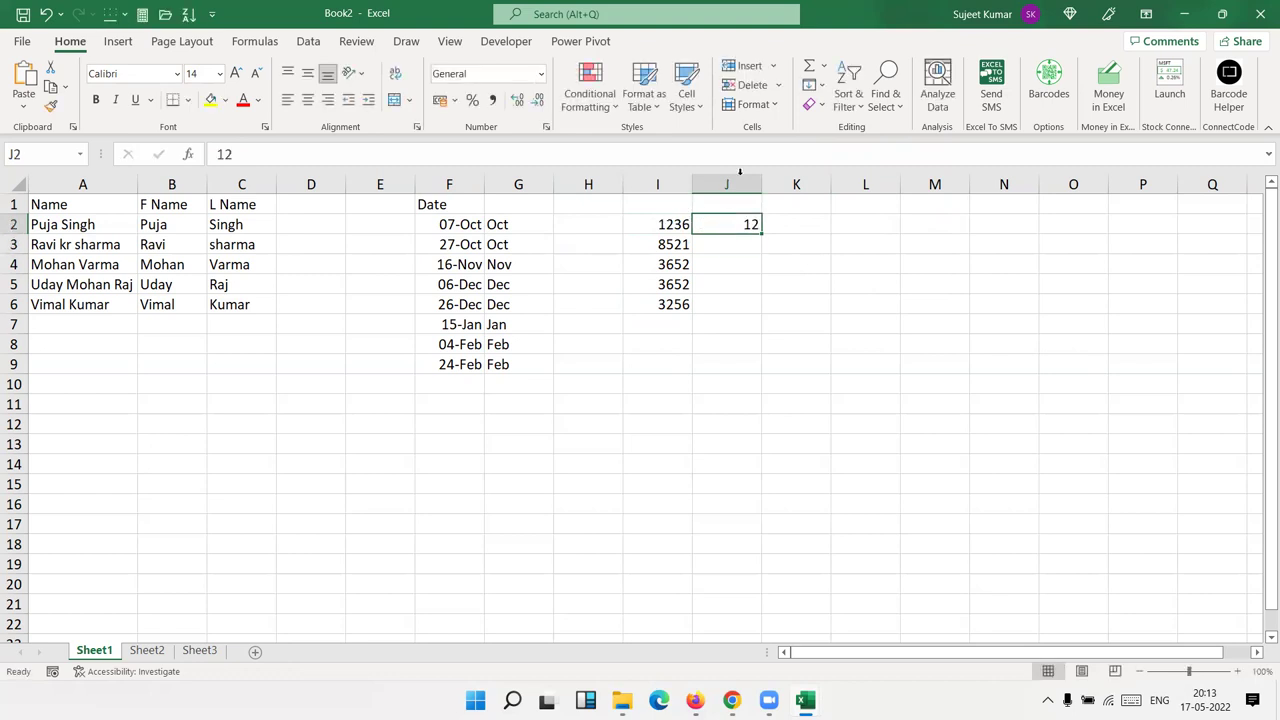
pyautogui.click(816, 85)
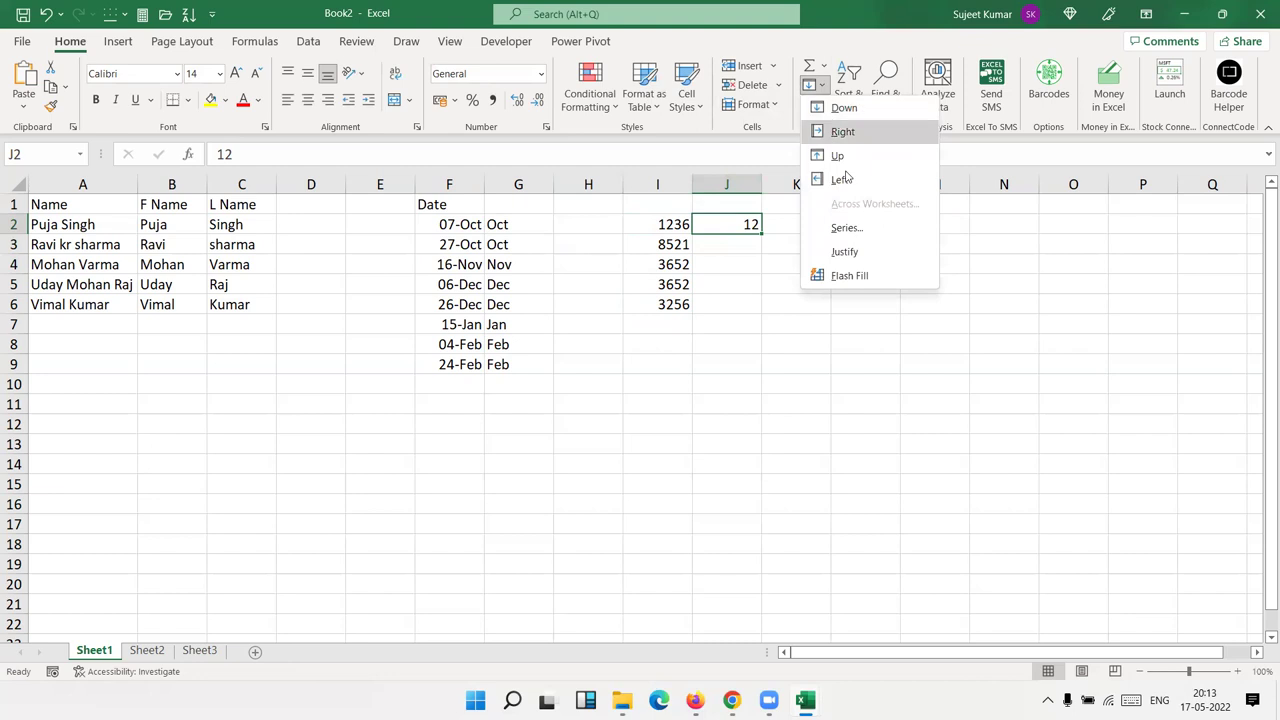
pyautogui.click(849, 276)
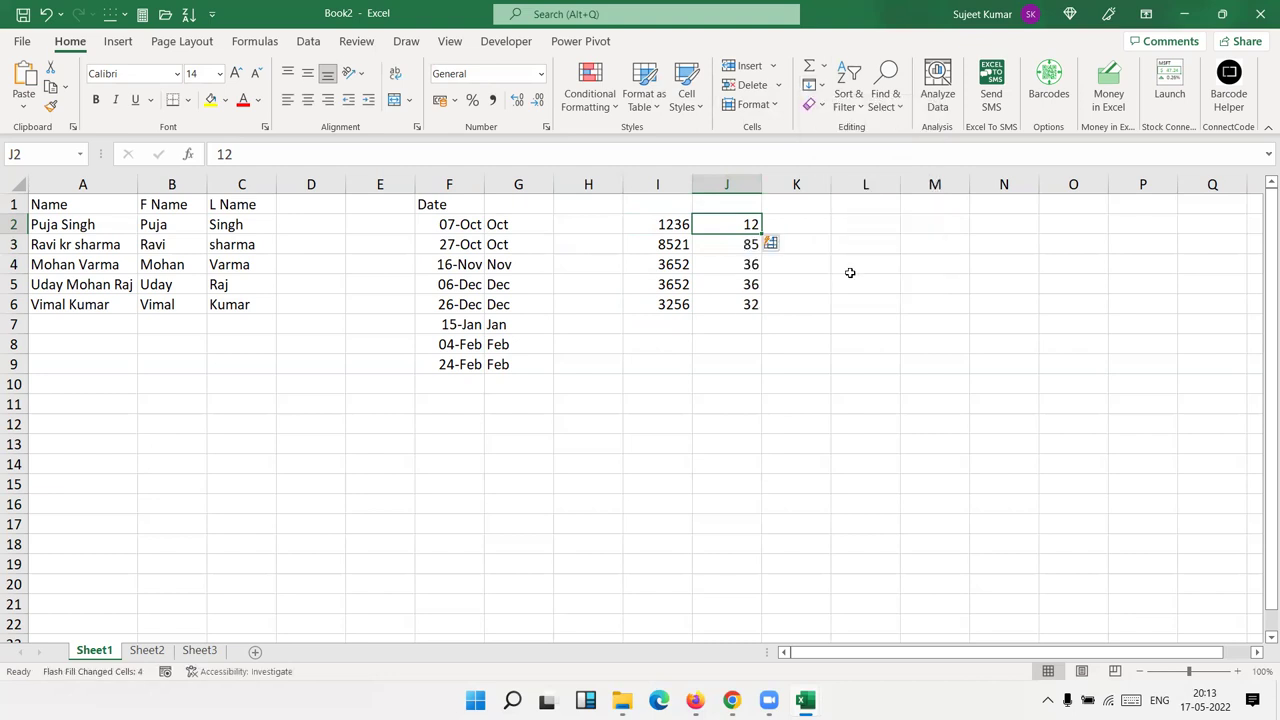
pyautogui.hotkey('ctrl', 'z')
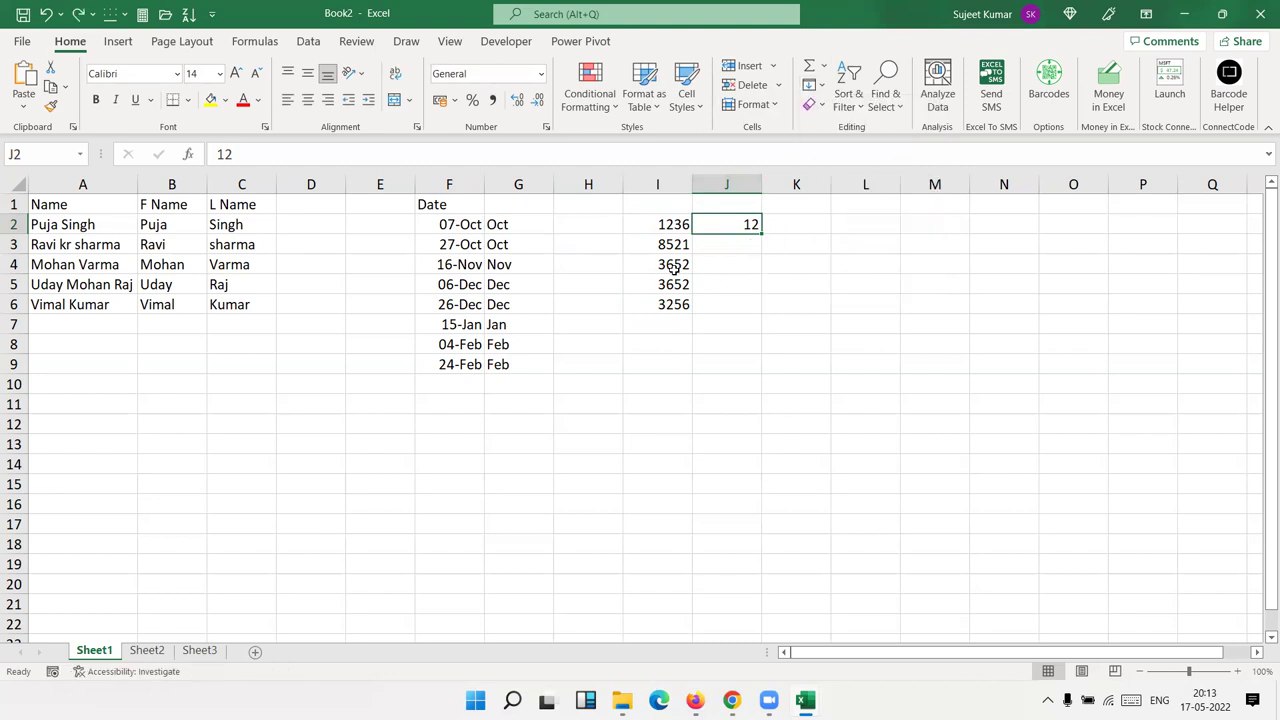
# Step: Replace the duplicate 3652 in I5 with 419668
pyautogui.click(670, 263)
pyautogui.click(667, 284)
pyautogui.write('419668')
pyautogui.press('Return')
# Step: Re-enter 12 in J2, Flash Fill again, check 41 in J5, then undo
pyautogui.click(735, 229)
pyautogui.write('12')
pyautogui.press('Return')
pyautogui.click(735, 227)
pyautogui.click(814, 85)
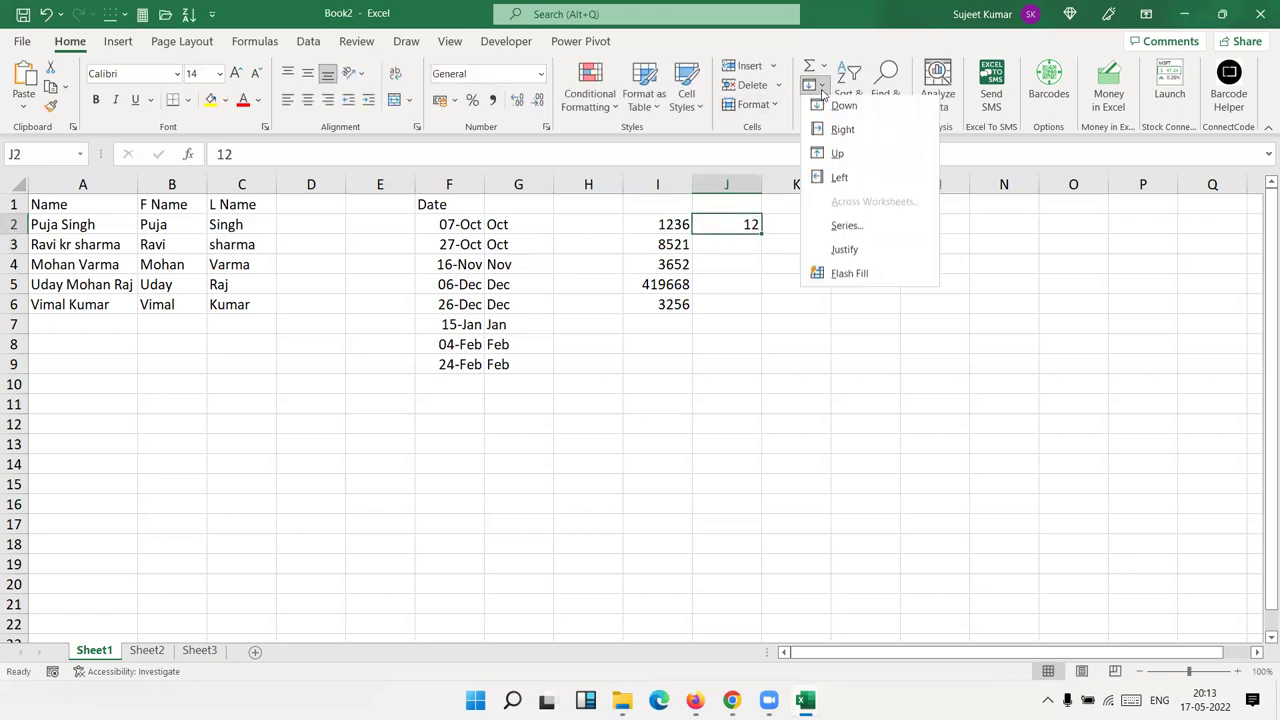
pyautogui.click(838, 284)
pyautogui.click(750, 286)
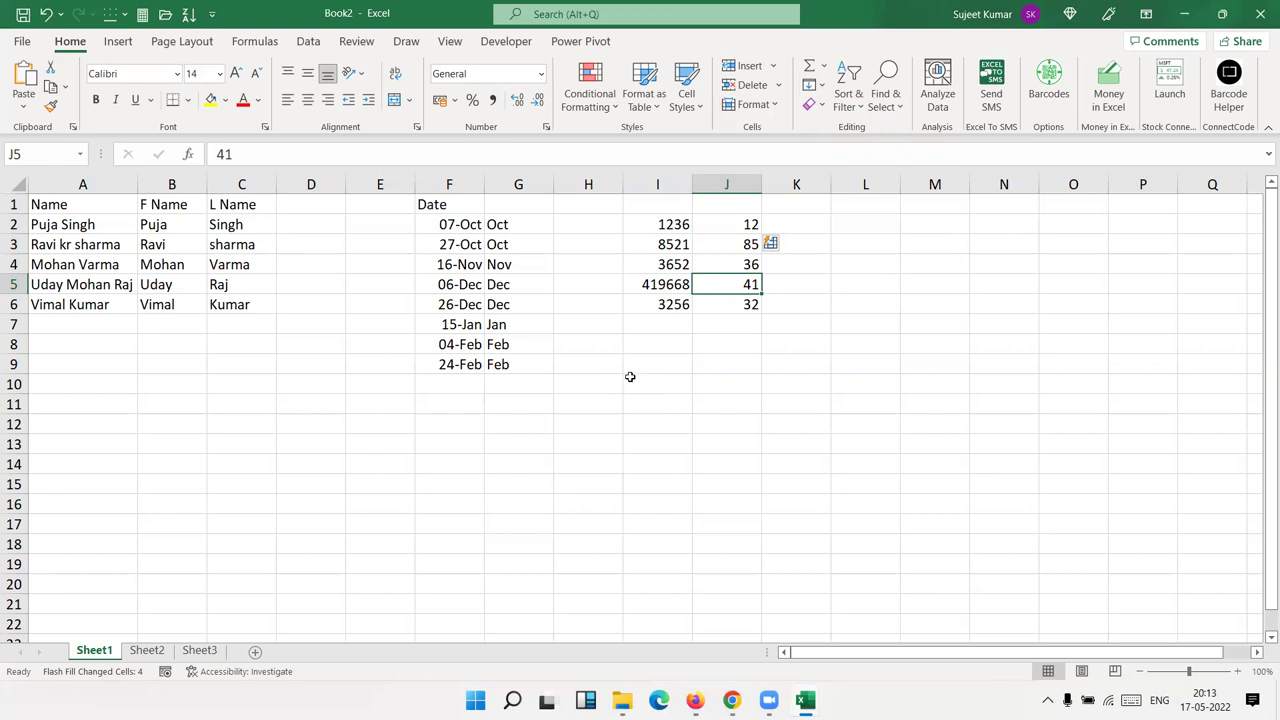
pyautogui.hotkey('ctrl', 'z')
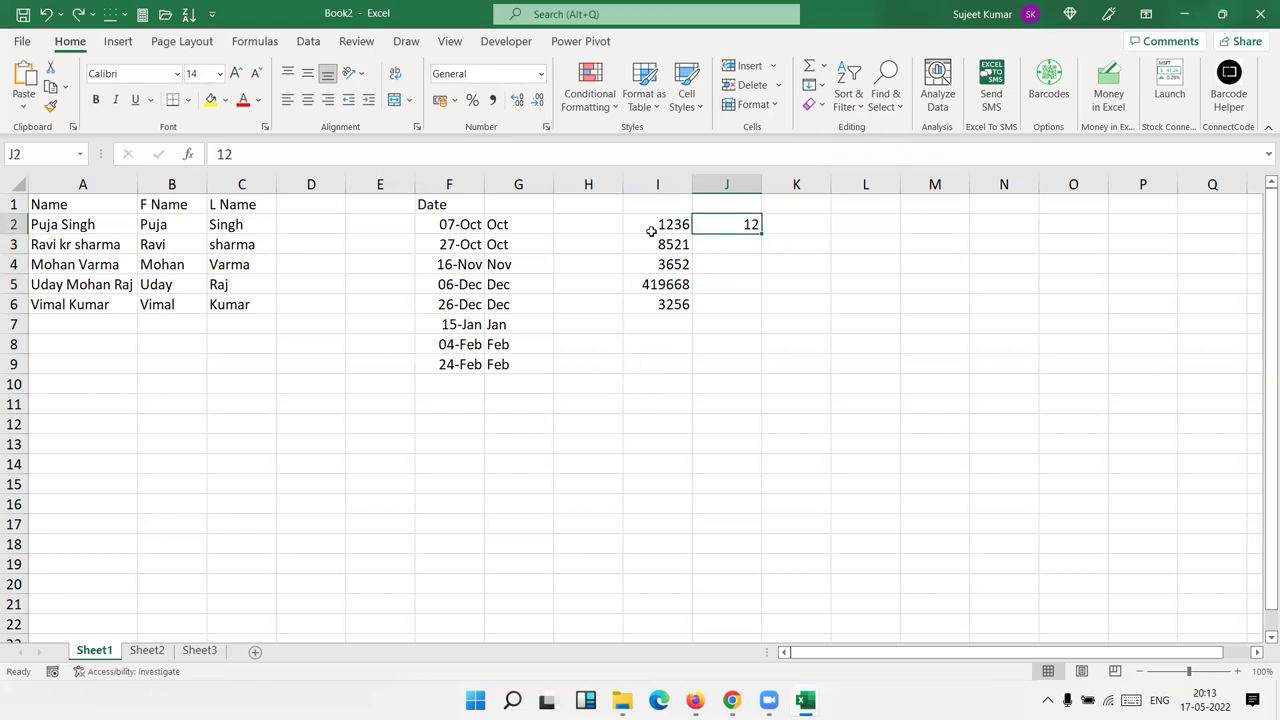
pyautogui.click(651, 231)
pyautogui.write('145236')
# Step: Commit 145236 in I2, enter 14 as the J2 example and Flash Fill column J
pyautogui.press('Return')
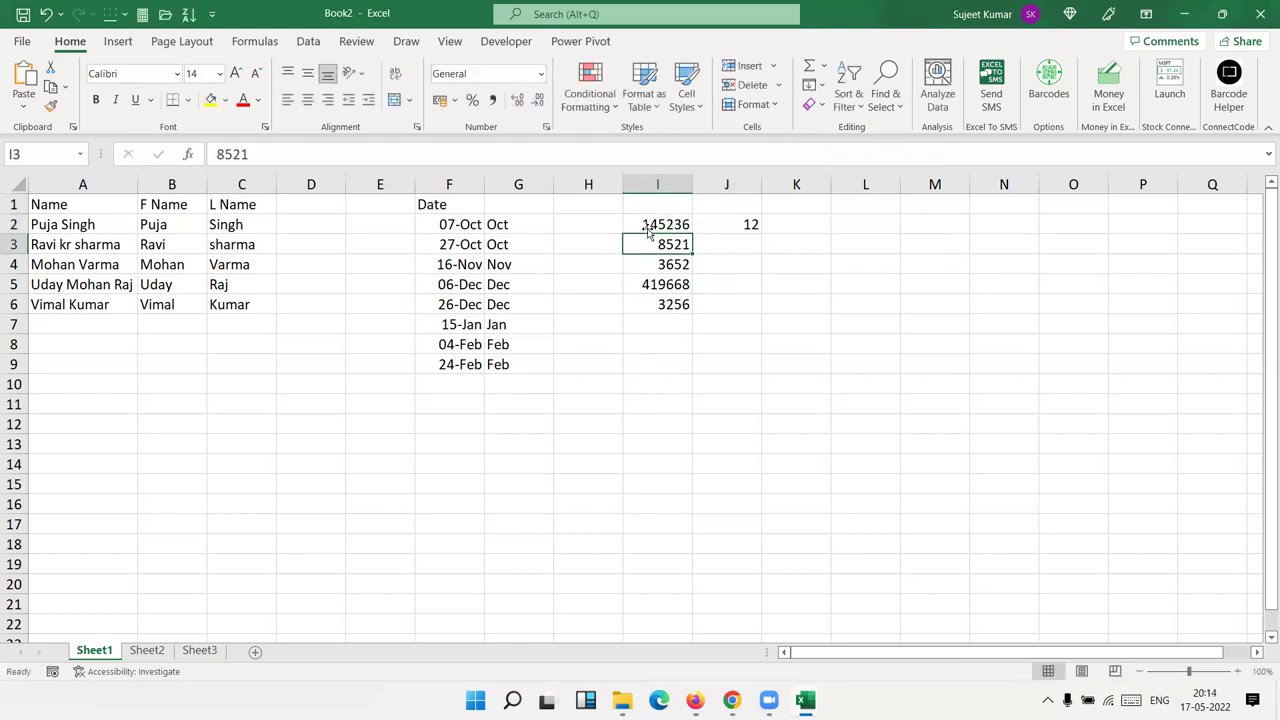
pyautogui.click(717, 220)
pyautogui.write('14')
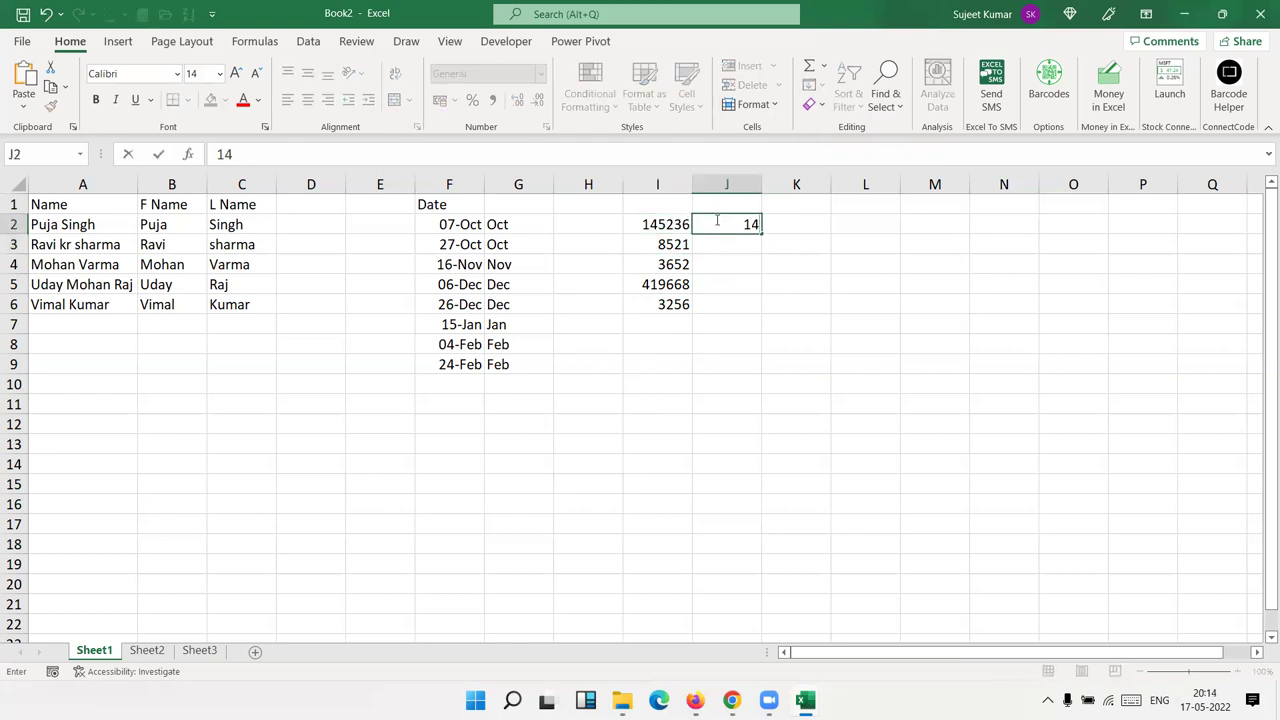
pyautogui.press('Return')
pyautogui.click(717, 220)
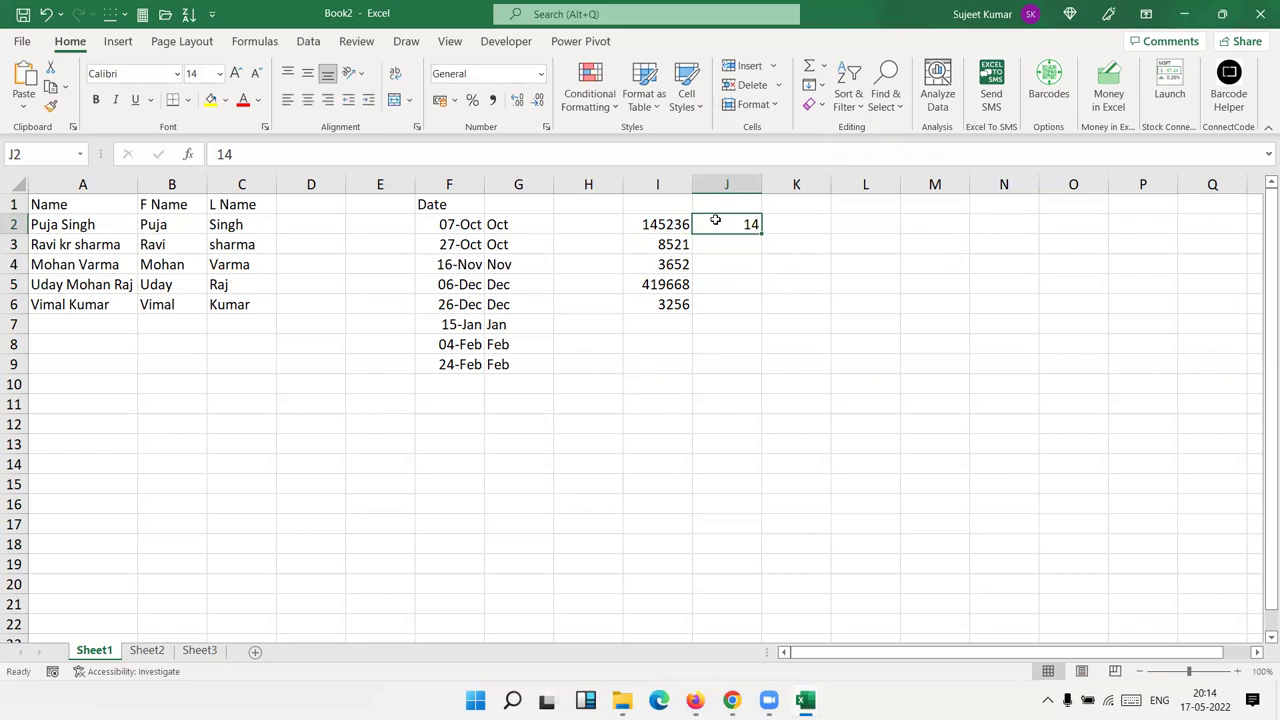
pyautogui.click(818, 85)
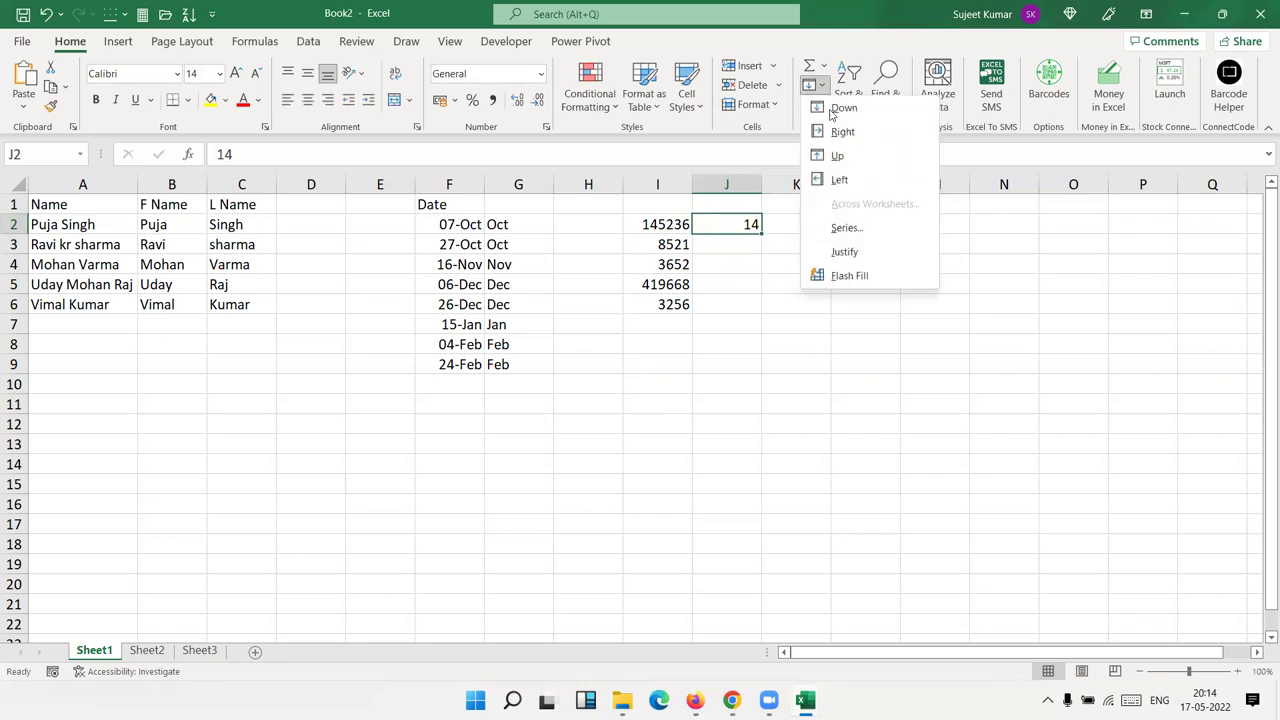
pyautogui.click(866, 284)
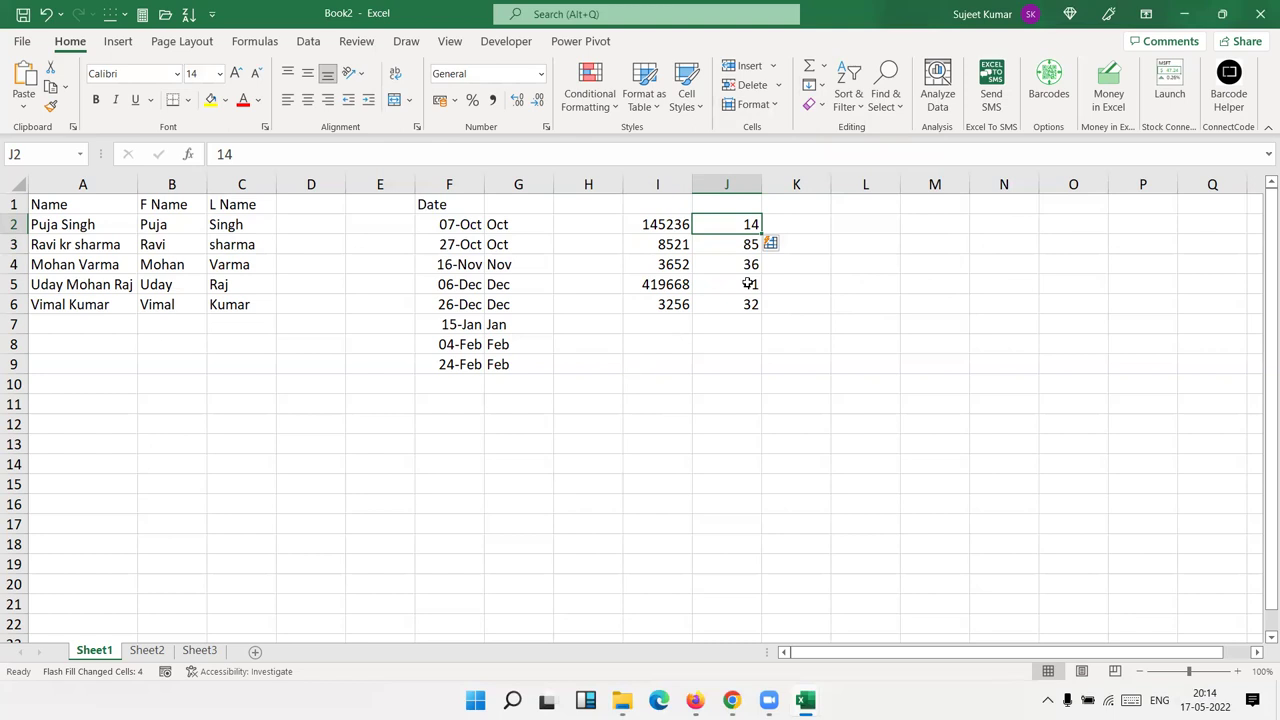
# Step: Clear J2:J6, enter 23 in J2 and Flash Fill again, yielding only 66 in J5
pyautogui.hotkey('ctrl', 'shift', 'Down')
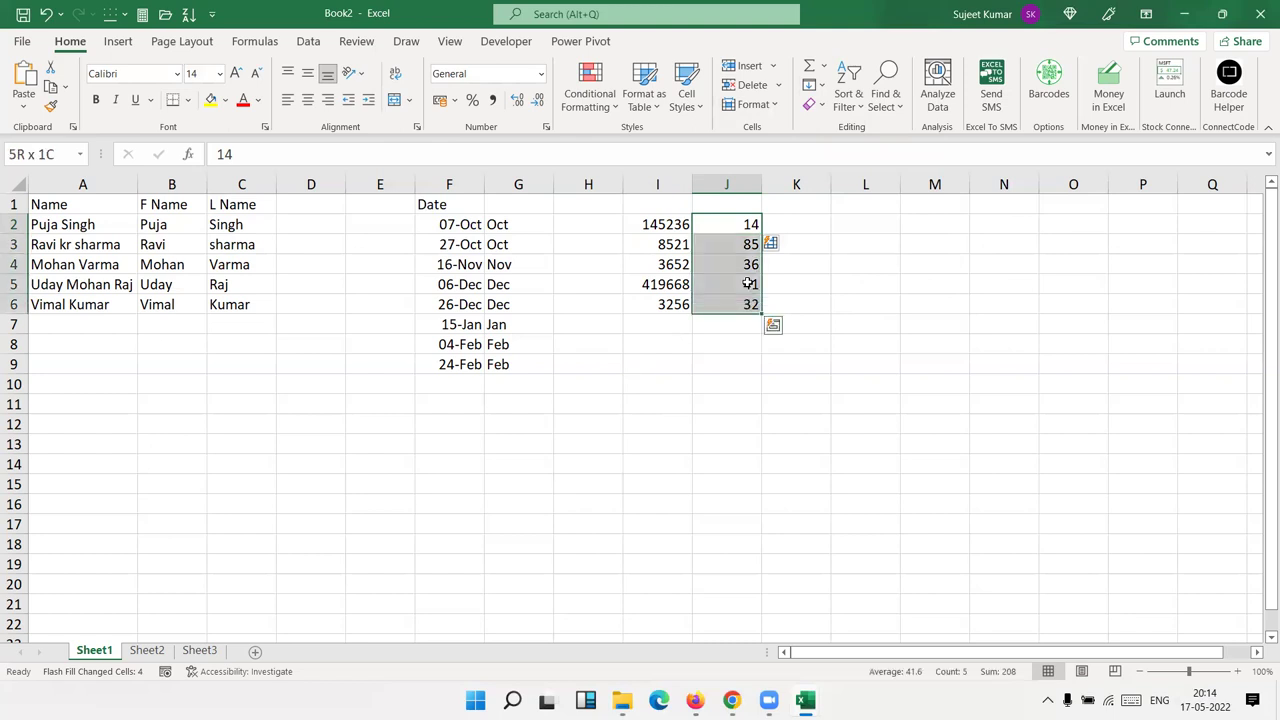
pyautogui.press('Delete')
pyautogui.press('Up')
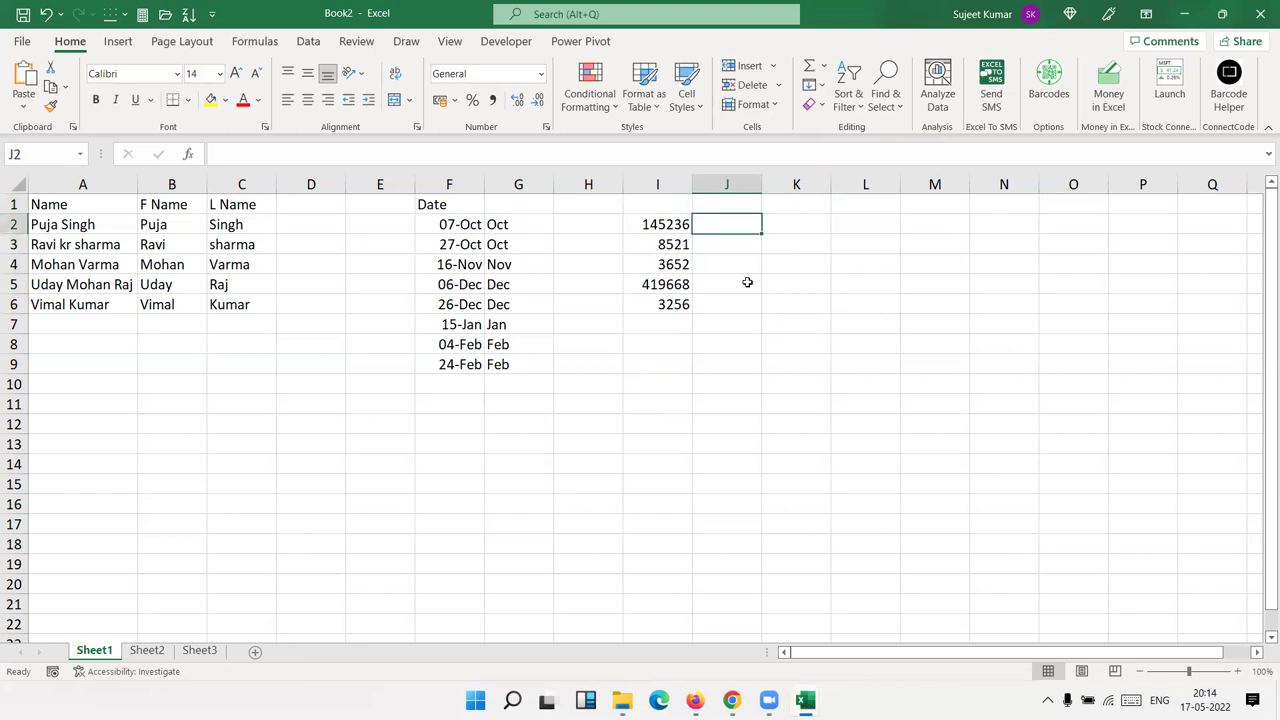
pyautogui.press('Down')
pyautogui.write('23')
pyautogui.press('Return')
pyautogui.press('Up')
pyautogui.click(822, 90)
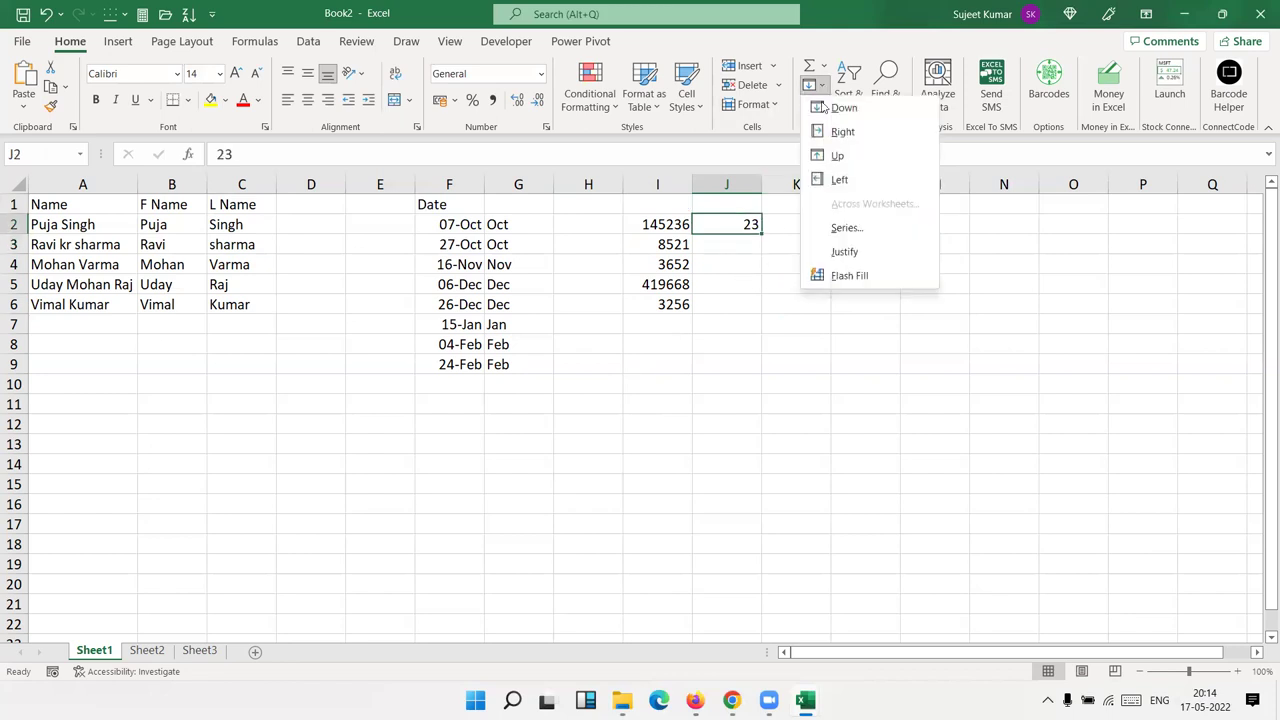
pyautogui.click(852, 276)
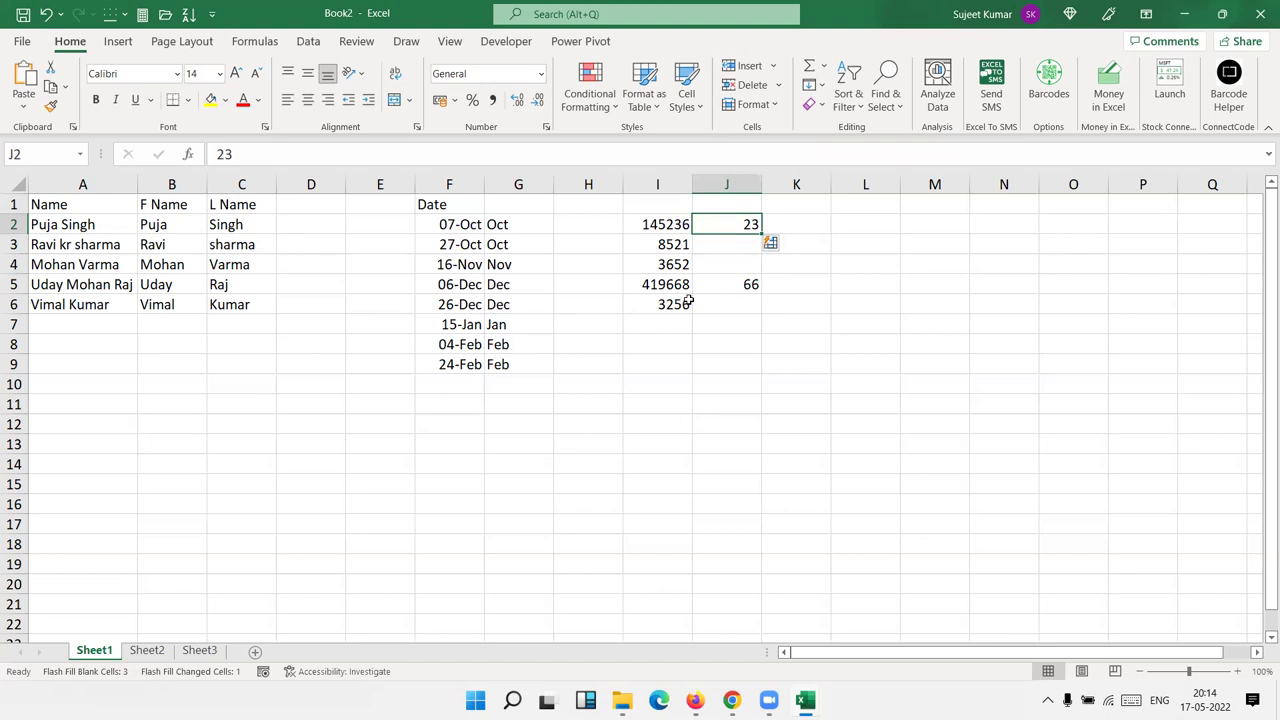
# Step: Enter 23.36, 85.23, 32.36, 63.32 and 36.23 in L2:L6
pyautogui.press('Right')
pyautogui.press('Right')
pyautogui.write('23.36')
pyautogui.press('Return')
pyautogui.write('85.23')
pyautogui.press('Return')
pyautogui.write('32.36')
pyautogui.press('Return')
pyautogui.write('63.32')
pyautogui.press('Return')
pyautogui.write('36.23')
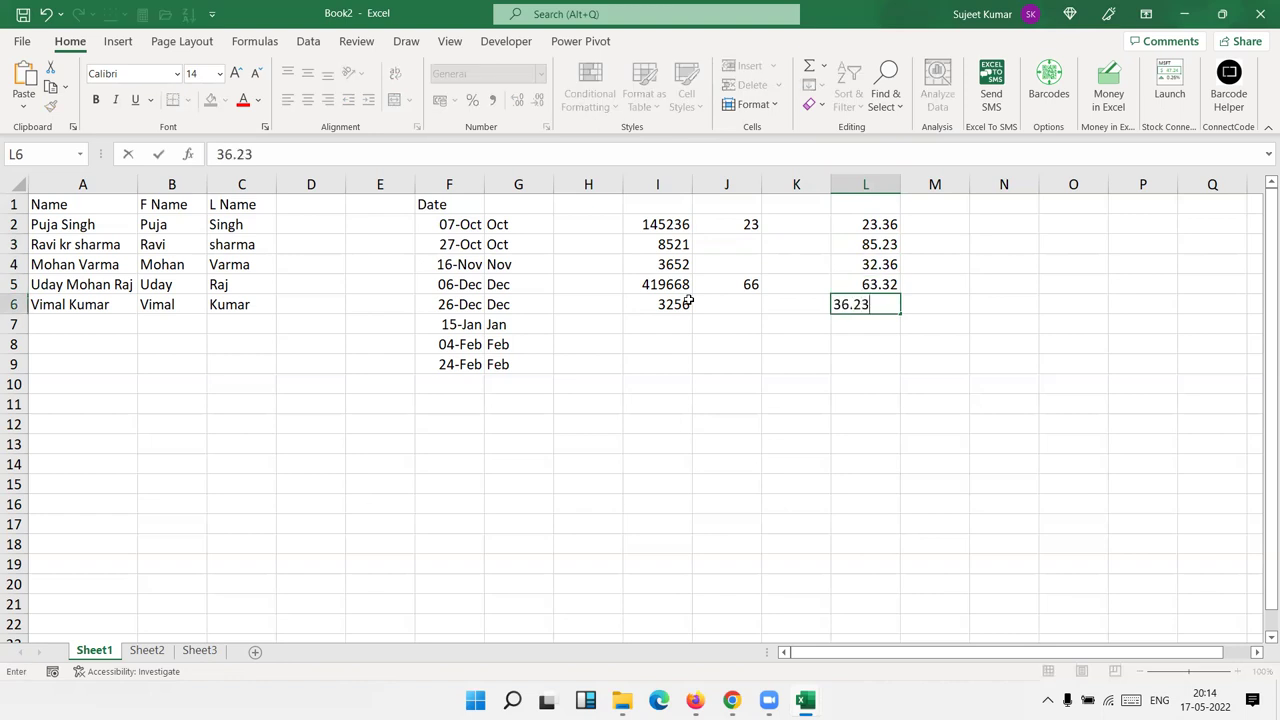
pyautogui.press('Return')
# Step: Enter 0.36 in M2 and Flash Fill the decimal parts into M3:M6
pyautogui.click(938, 231)
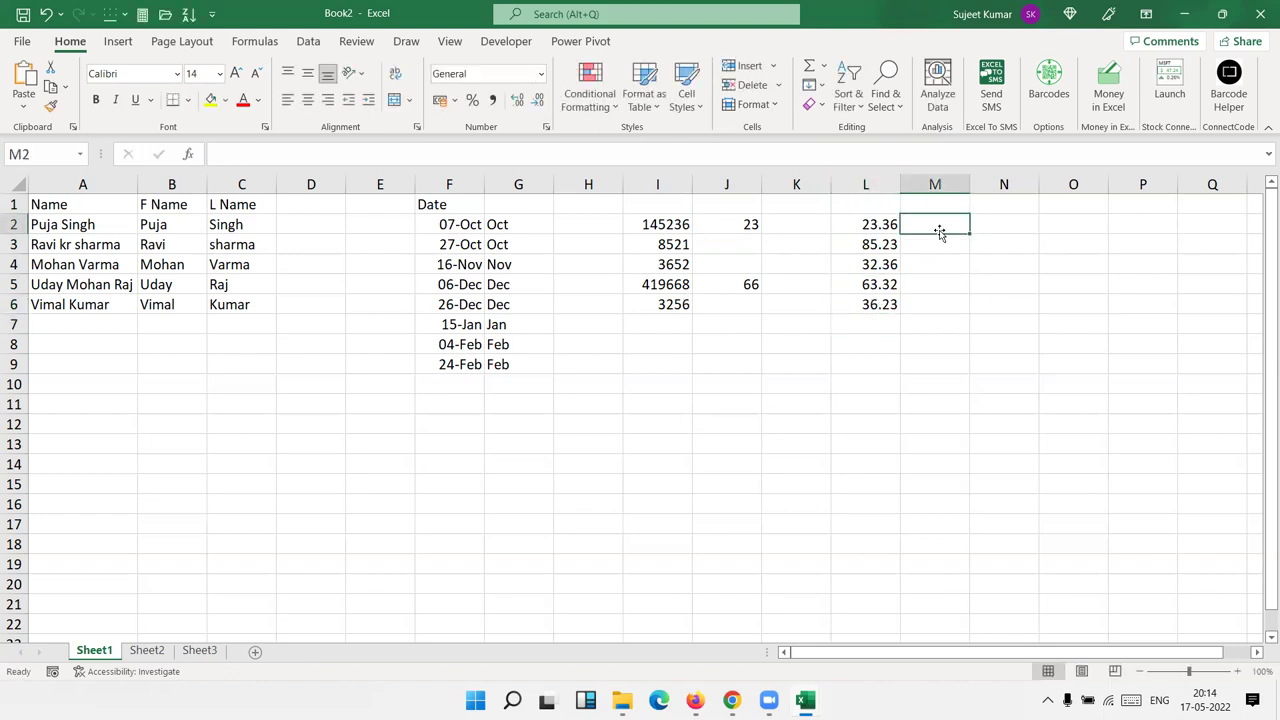
pyautogui.write('0.36')
pyautogui.press('Return')
pyautogui.click(940, 229)
pyautogui.click(847, 84)
pyautogui.click(820, 85)
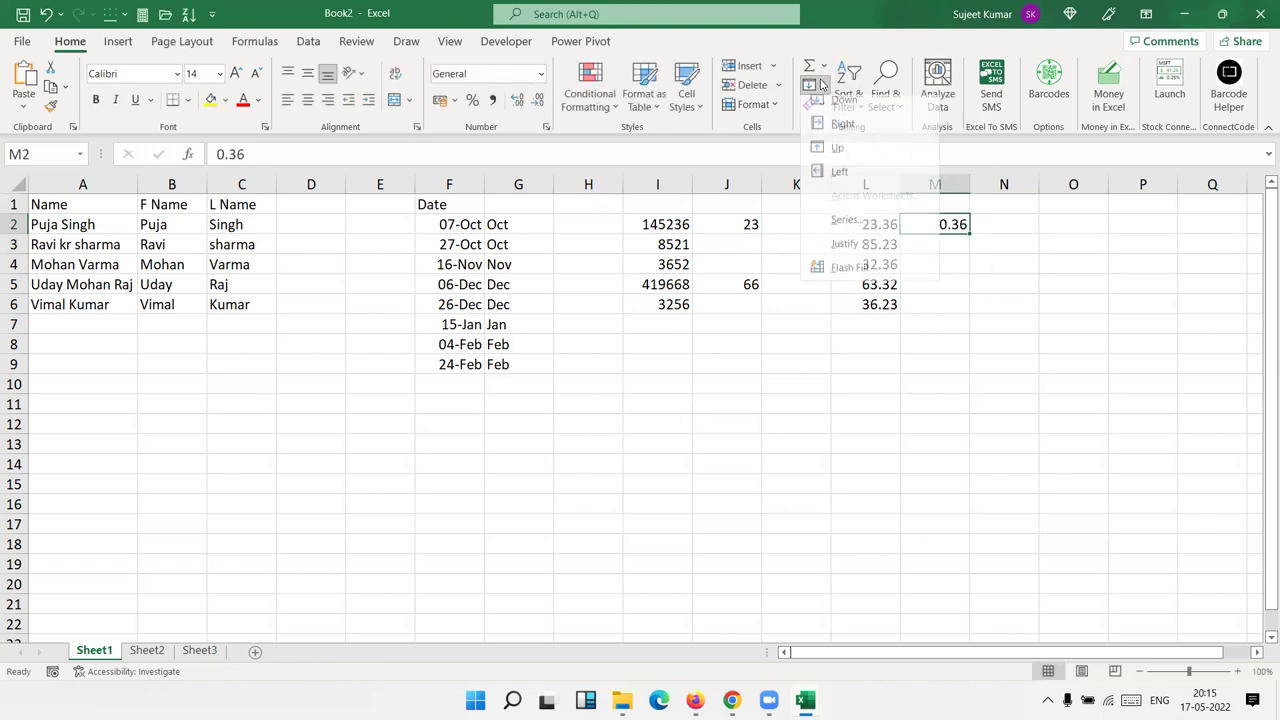
pyautogui.click(835, 277)
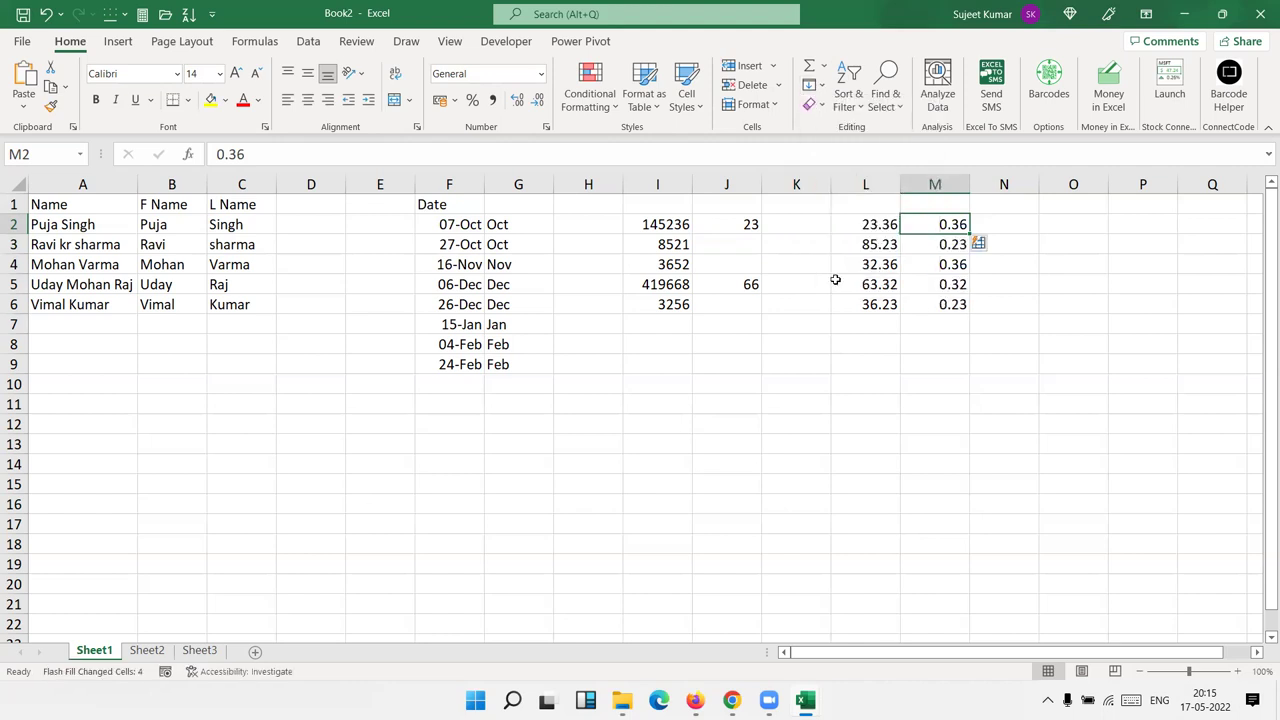